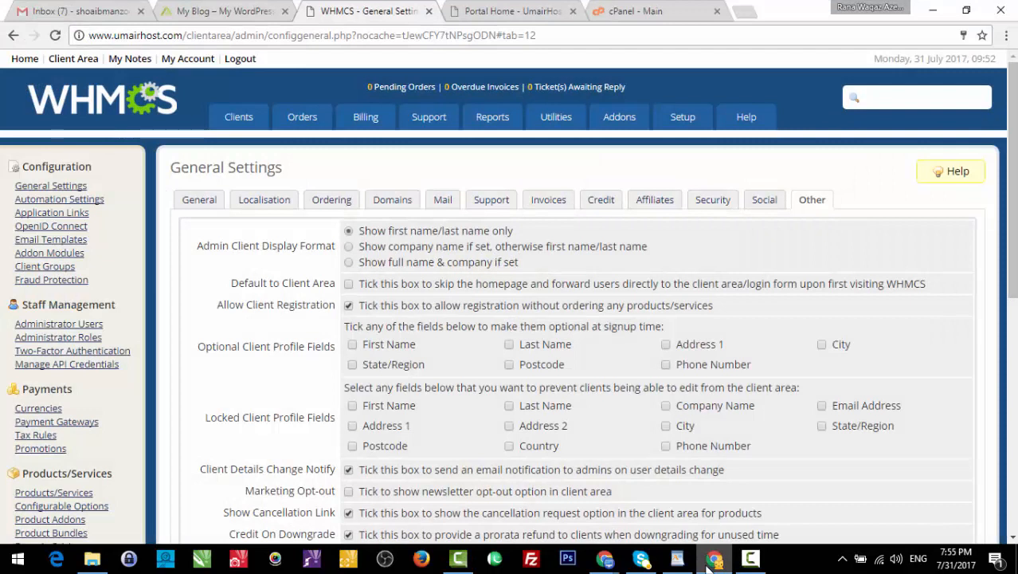
- Review the client registration and profile-field options on the General Settings Other tab
{"action": "mouse_move", "coordinate": [690, 121]}
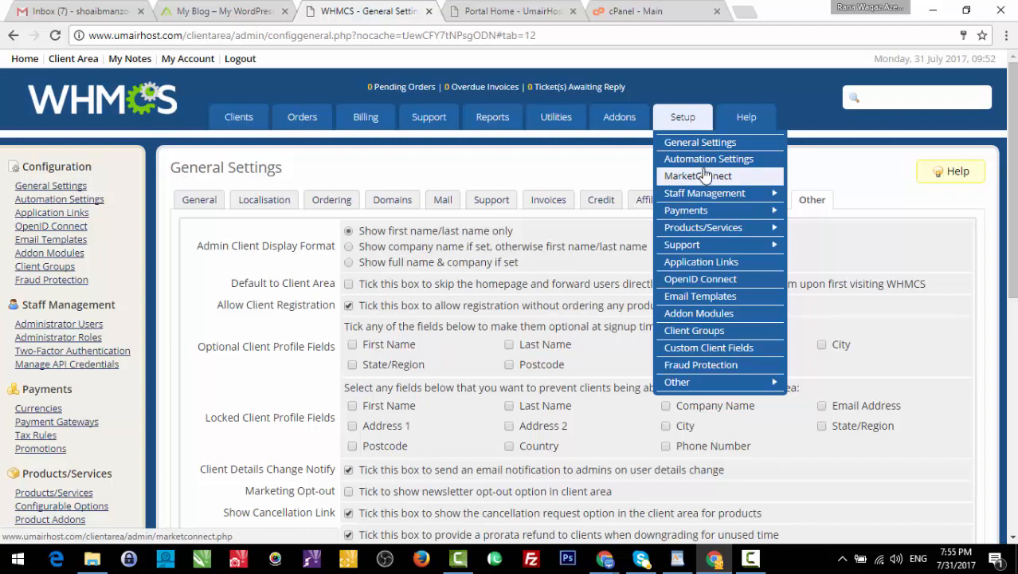
- Open Automation Settings to view the cron status and daily scheduling options
{"action": "left_click", "coordinate": [699, 159]}
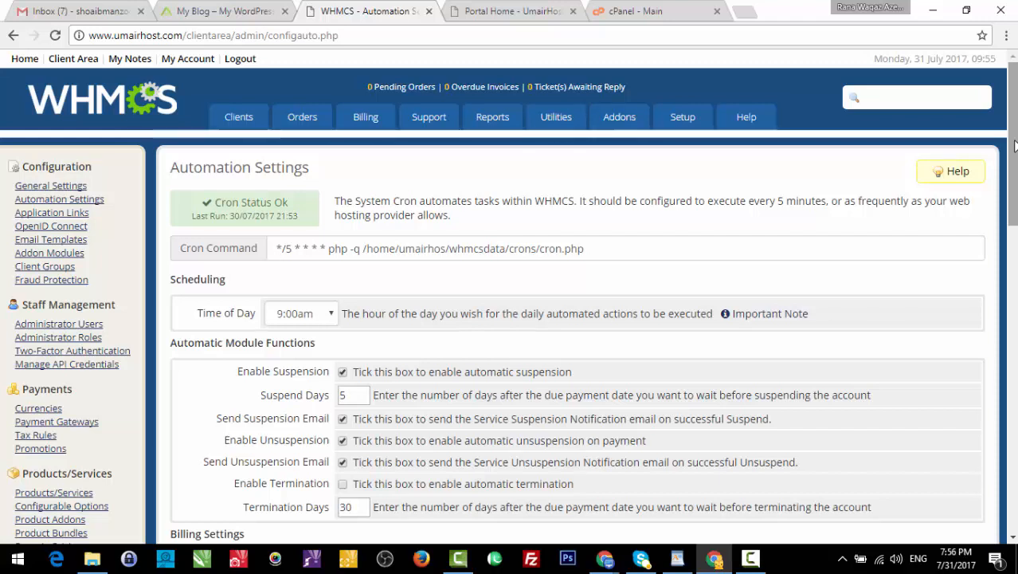
{"action": "scroll", "coordinate": [1014, 144], "scroll_direction": "down", "scroll_amount": 1}
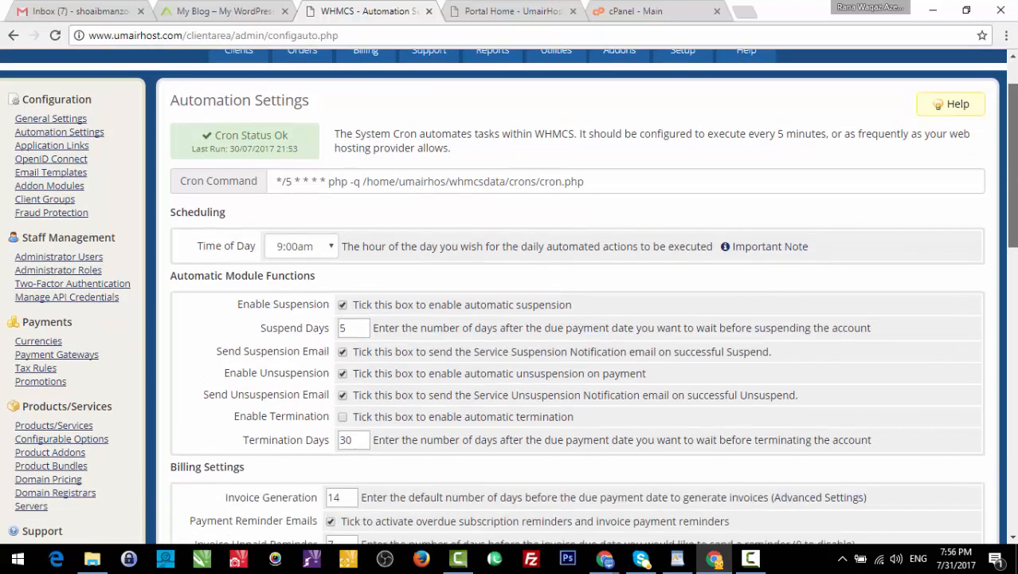
{"action": "scroll", "coordinate": [1013, 144], "scroll_direction": "down", "scroll_amount": 2}
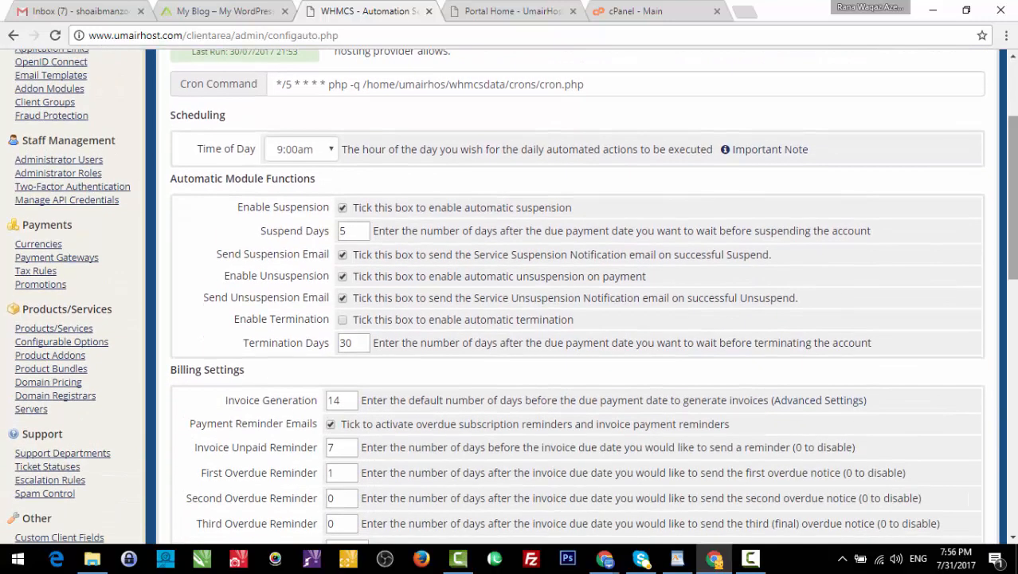
{"action": "scroll", "coordinate": [1014, 145], "scroll_direction": "down", "scroll_amount": 2}
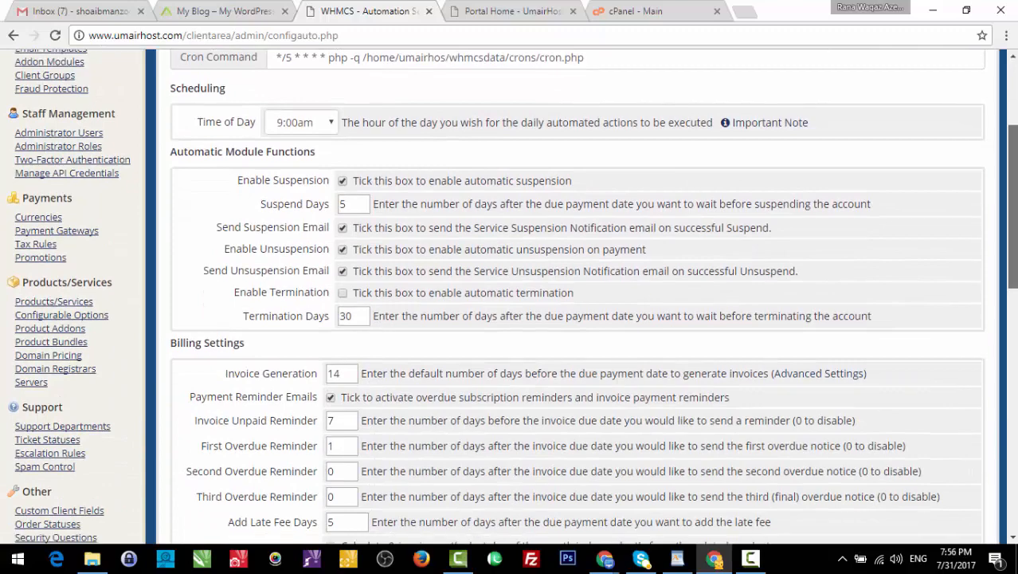
{"action": "scroll", "coordinate": [1014, 145], "scroll_direction": "down", "scroll_amount": 1}
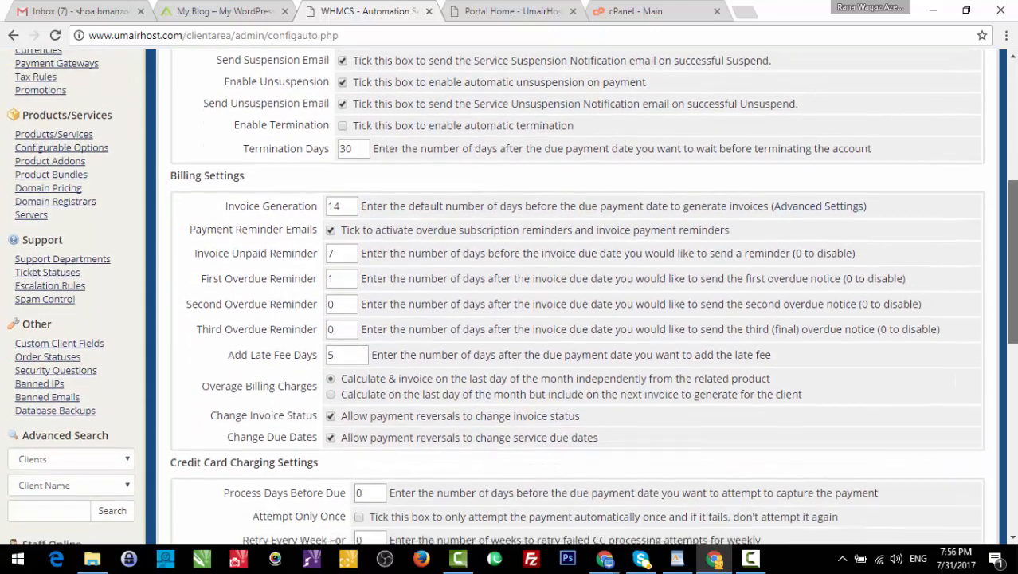
{"action": "scroll", "coordinate": [510, 297], "scroll_direction": "down", "scroll_amount": 1}
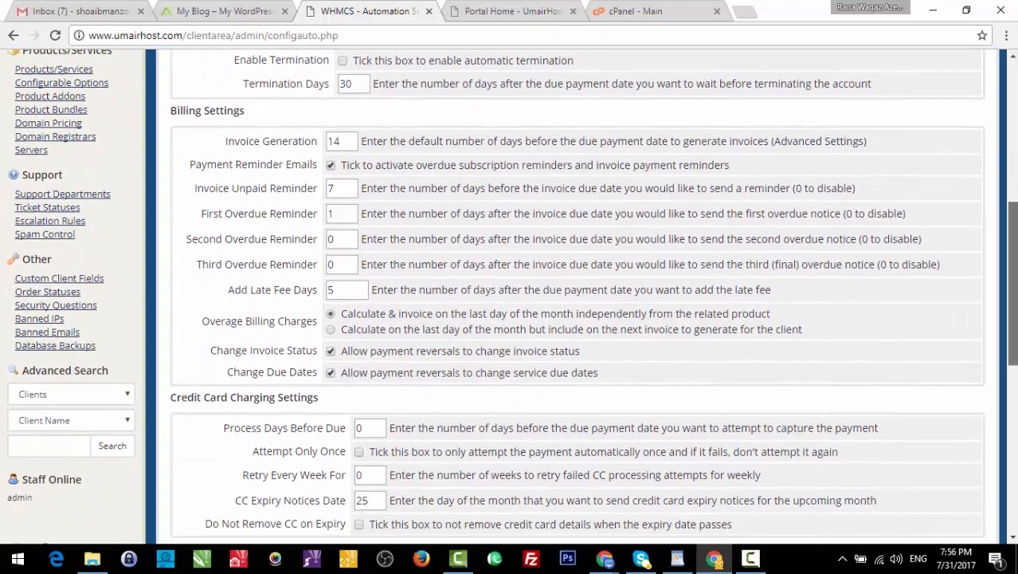
{"action": "mouse_move", "coordinate": [1013, 283]}
{"action": "left_mouse_down"}
{"action": "mouse_move", "coordinate": [1013, 330]}
{"action": "mouse_move", "coordinate": [1015, 215]}
{"action": "mouse_move", "coordinate": [1015, 277]}
{"action": "left_mouse_up"}
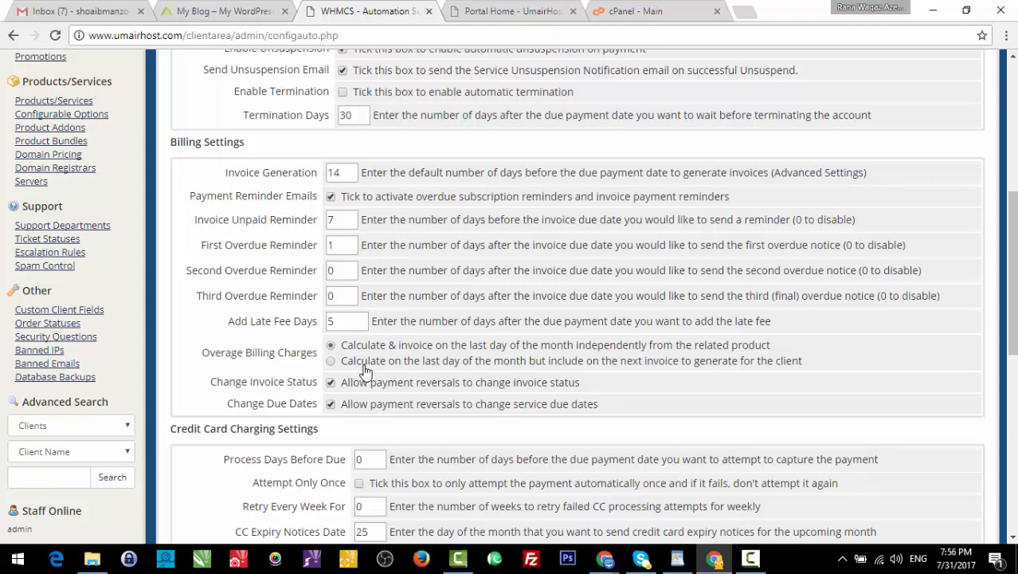
{"action": "left_click_drag", "start_coordinate": [1012, 316], "coordinate": [1013, 398]}
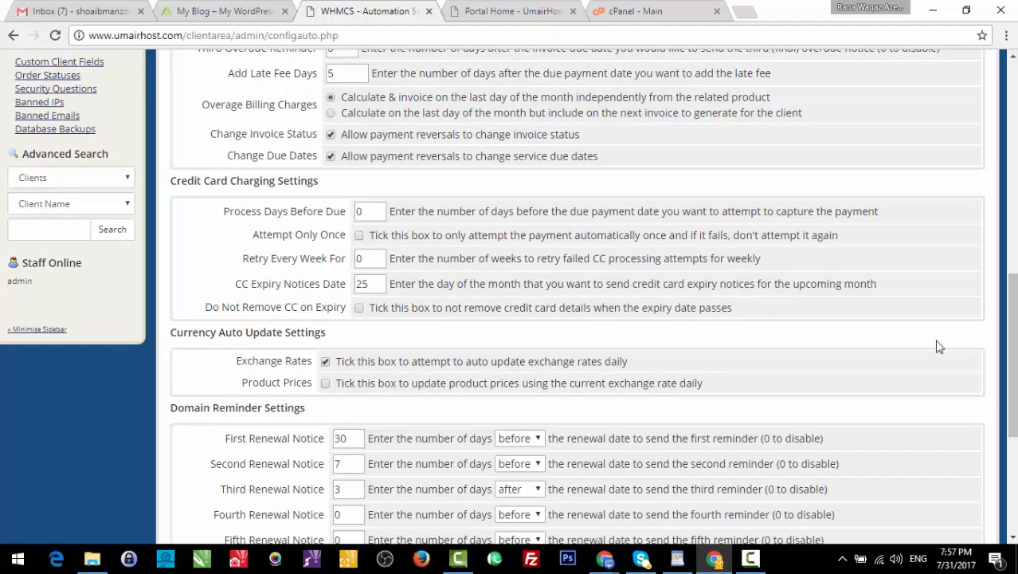
{"action": "scroll", "coordinate": [1016, 413], "scroll_direction": "down", "scroll_amount": 2}
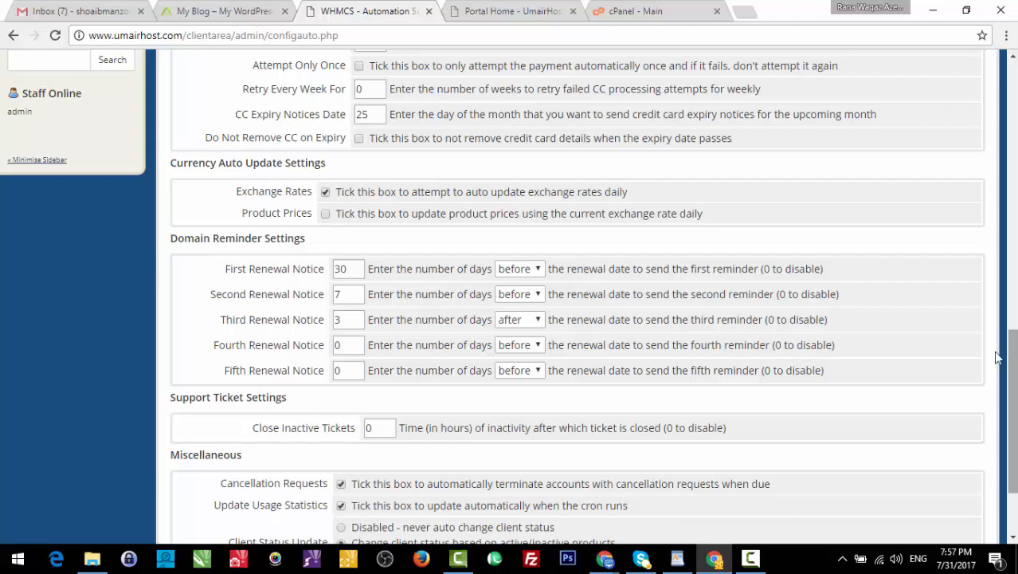
{"action": "scroll", "coordinate": [1011, 414], "scroll_direction": "down", "scroll_amount": 2}
{"action": "scroll", "coordinate": [577, 294], "scroll_direction": "down", "scroll_amount": 1}
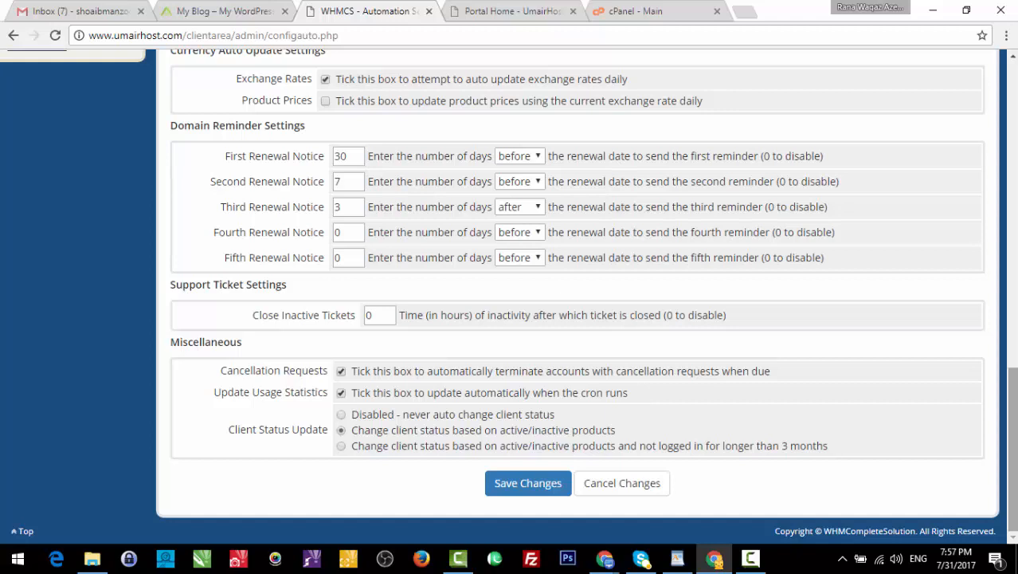
{"action": "scroll", "coordinate": [993, 268], "scroll_direction": "up", "scroll_amount": 11}
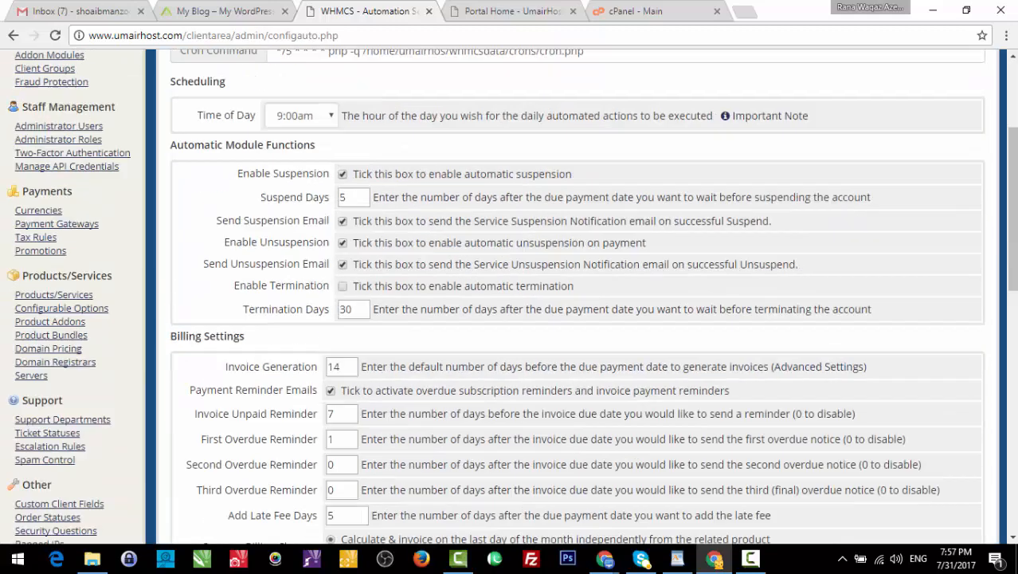
{"action": "scroll", "coordinate": [993, 268], "scroll_direction": "up", "scroll_amount": 1}
{"action": "mouse_move", "coordinate": [683, 116]}
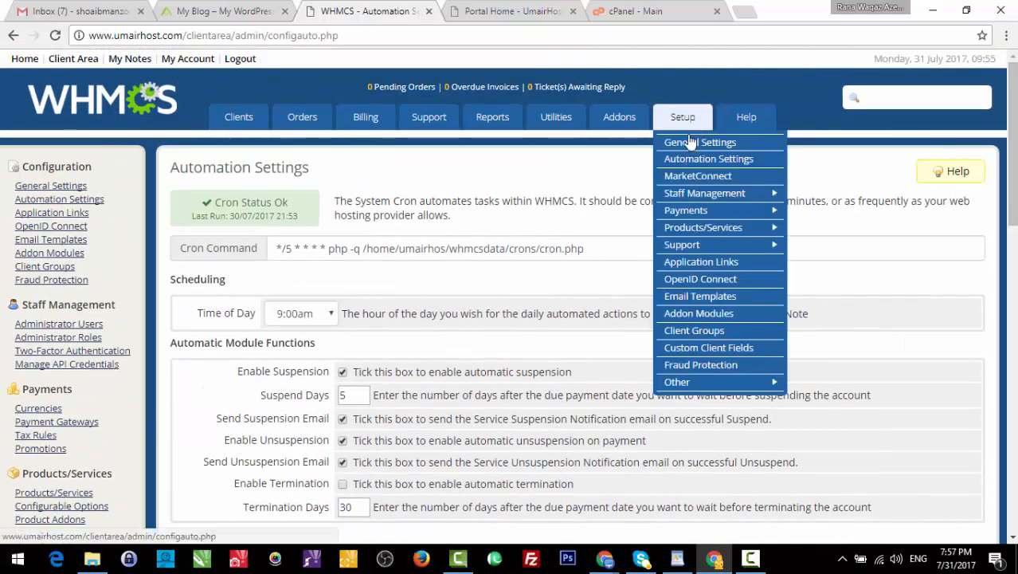
- Open MarketConnect and browse the SSL Certificates, Website Builder and Email Security offerings
{"action": "left_click", "coordinate": [684, 181]}
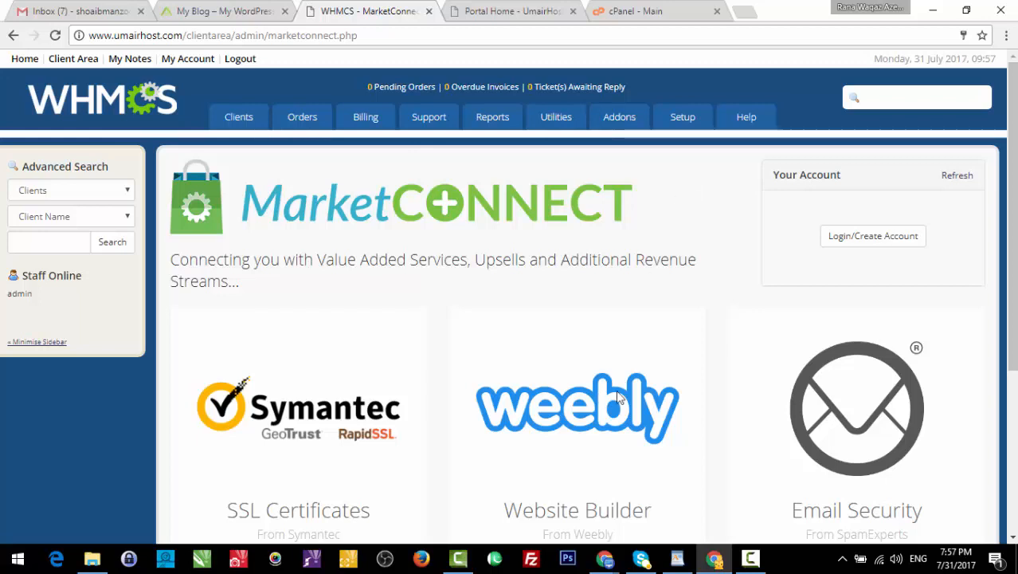
{"action": "scroll", "coordinate": [619, 398], "scroll_direction": "down", "scroll_amount": 2}
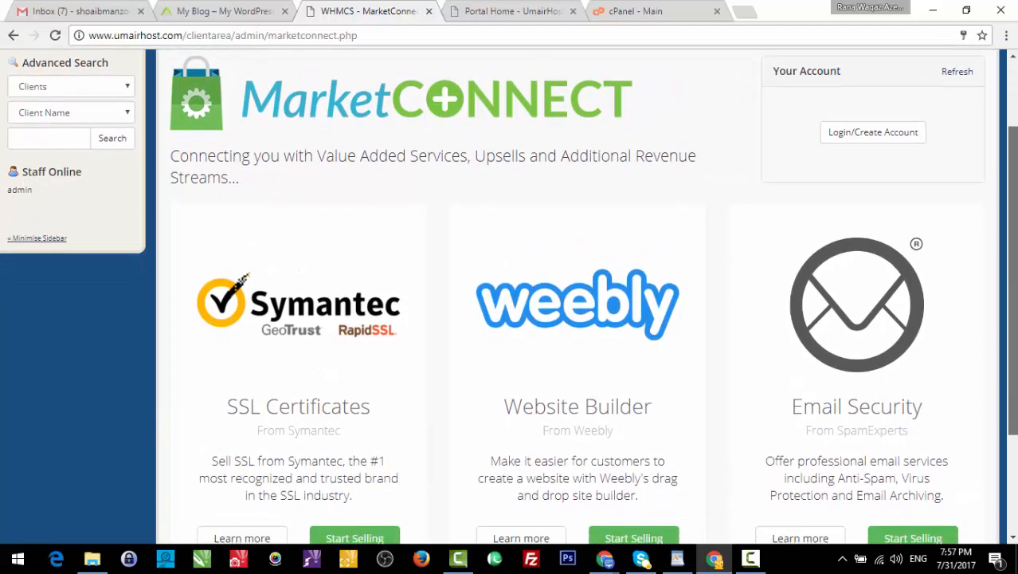
{"action": "scroll", "coordinate": [508, 294], "scroll_direction": "down", "scroll_amount": 1}
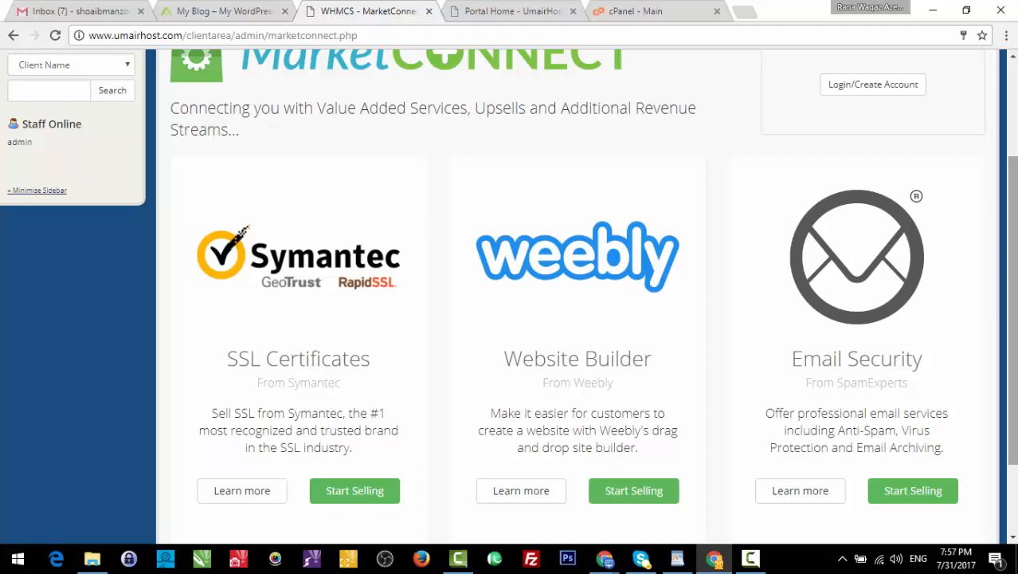
{"action": "left_click_drag", "start_coordinate": [1014, 251], "coordinate": [1015, 141]}
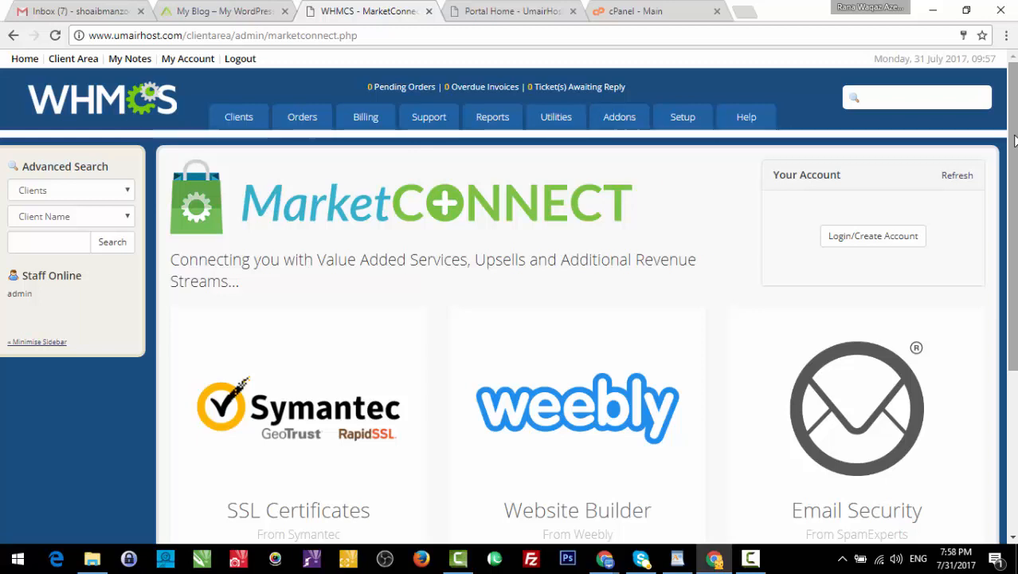
{"action": "mouse_move", "coordinate": [683, 120]}
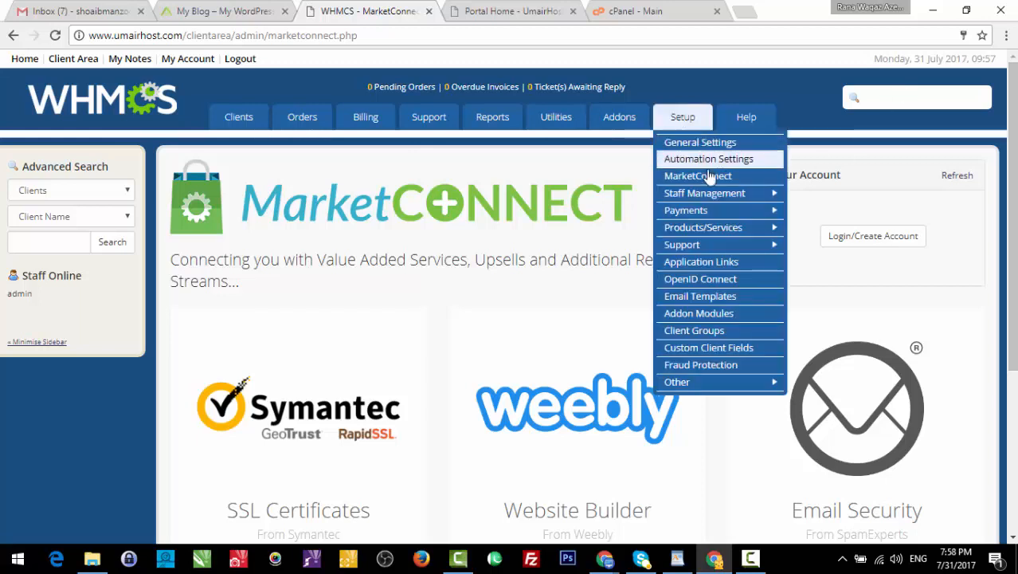
{"action": "mouse_move", "coordinate": [711, 193]}
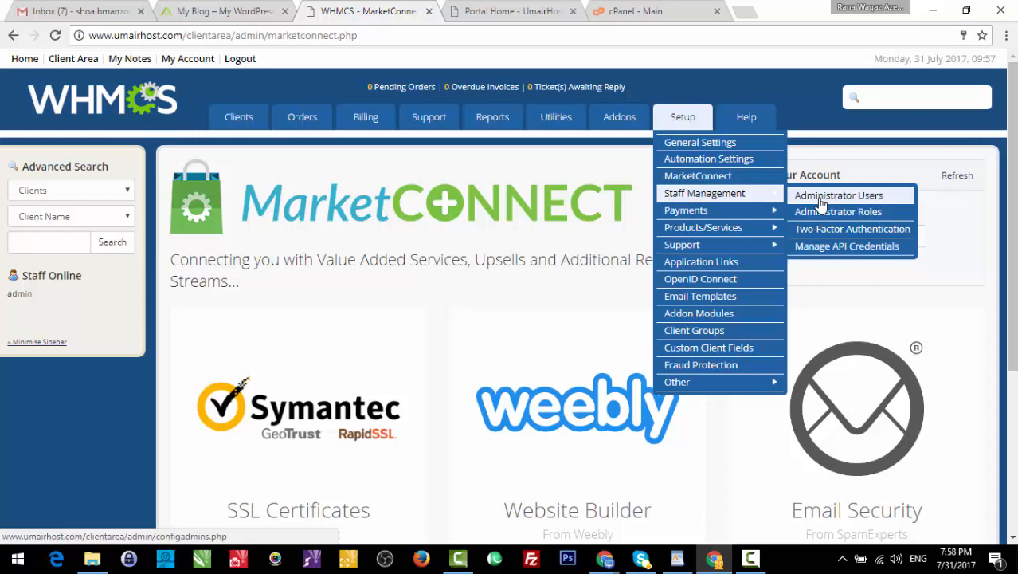
- Open the Two-Factor Authentication page listing Duo Security and Time-Based One Time Passwords
{"action": "left_click", "coordinate": [842, 234]}
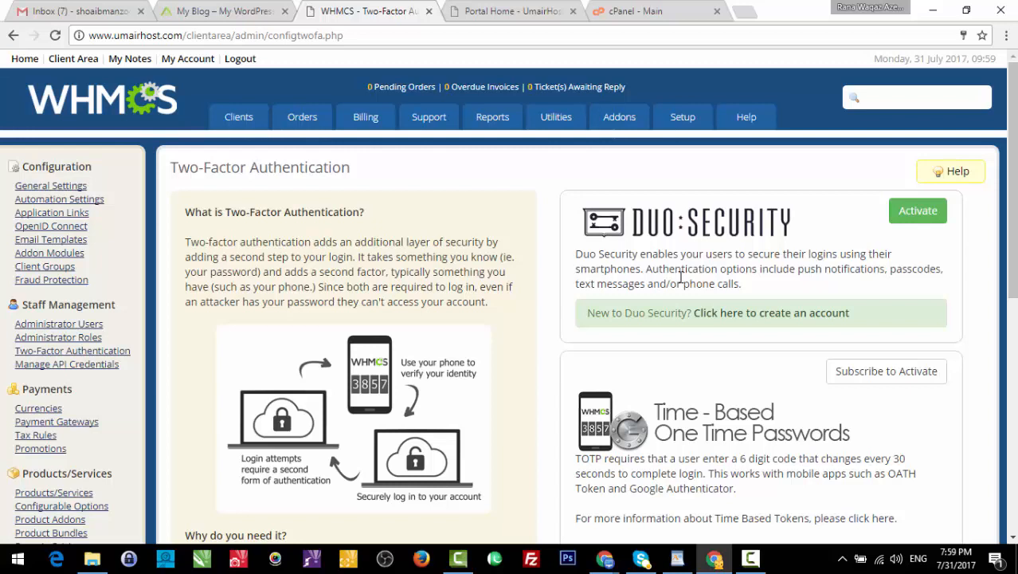
{"action": "mouse_move", "coordinate": [690, 131]}
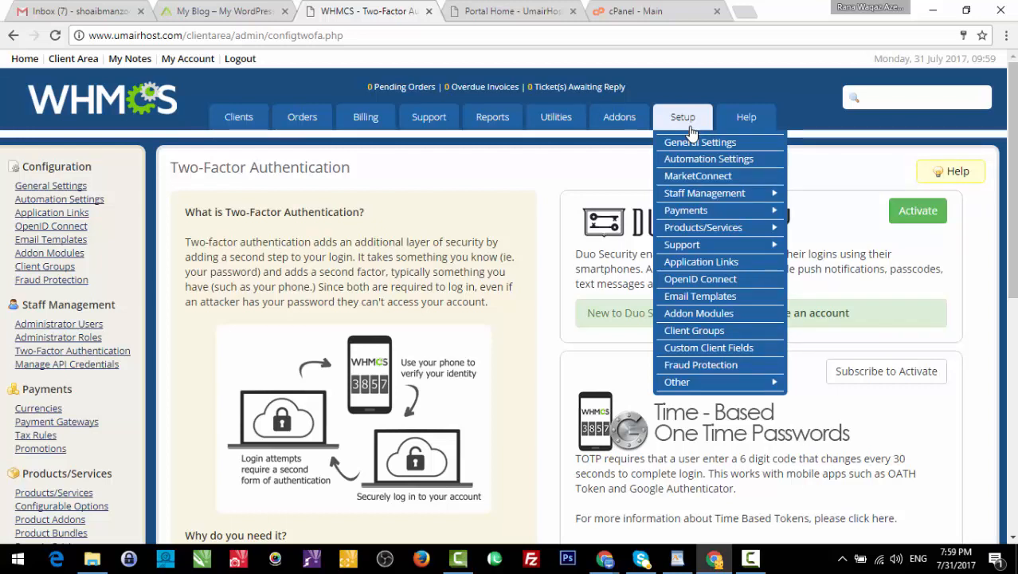
{"action": "mouse_move", "coordinate": [727, 196]}
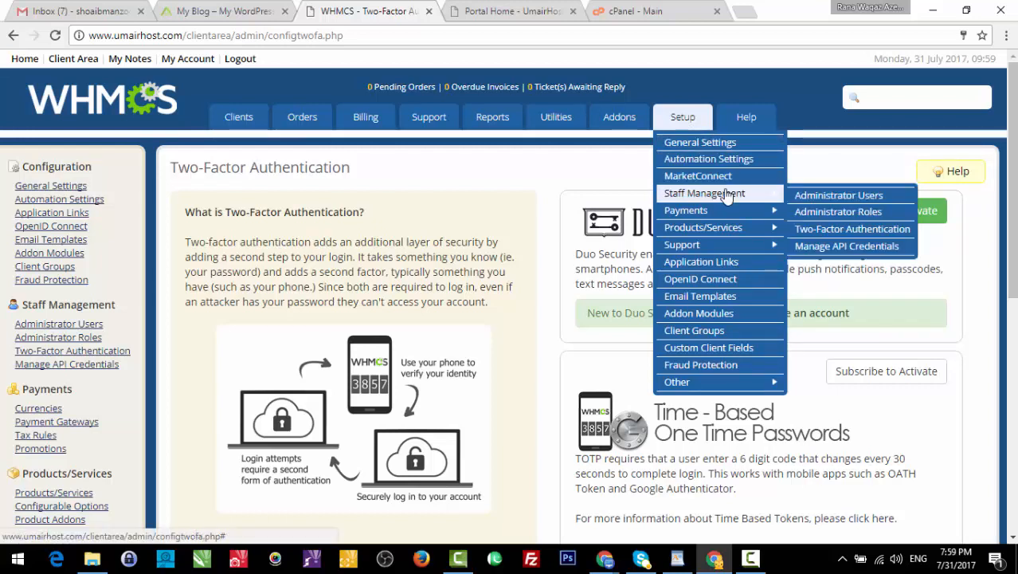
{"action": "mouse_move", "coordinate": [766, 215]}
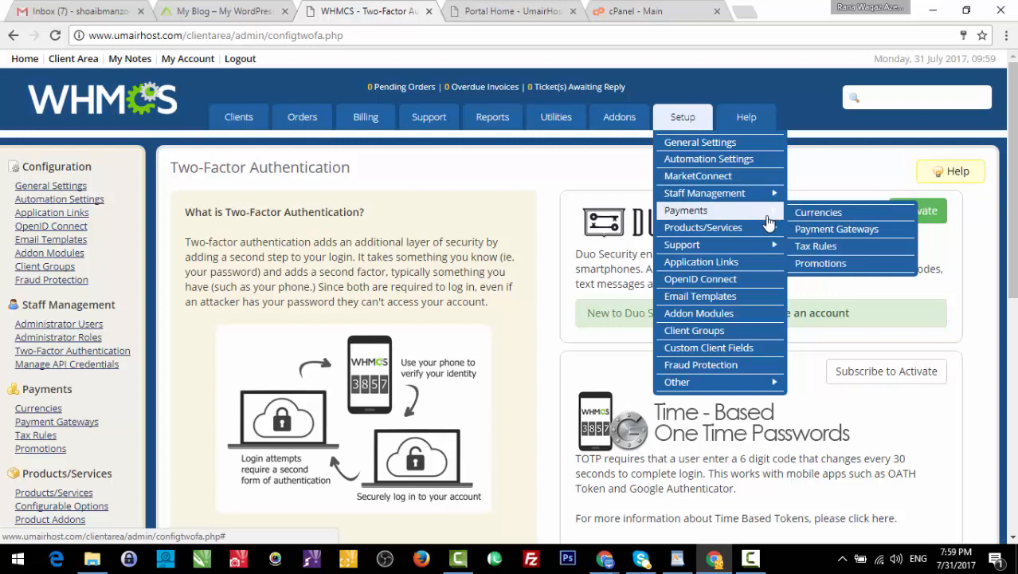
- Open the Currencies page and inspect the USD currency suffix
{"action": "left_click", "coordinate": [803, 215]}
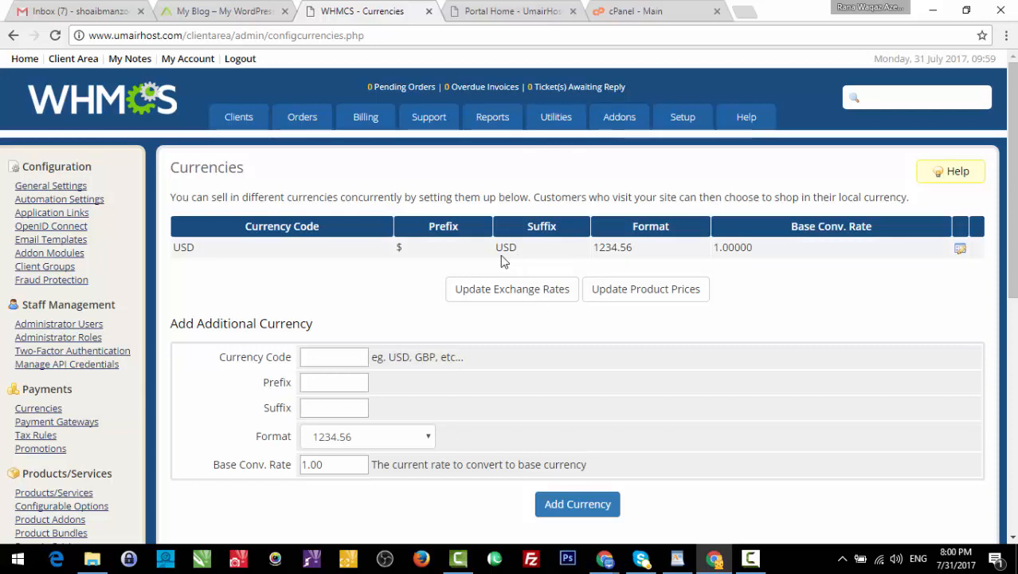
{"action": "double_click", "coordinate": [502, 253]}
{"action": "left_click", "coordinate": [401, 291]}
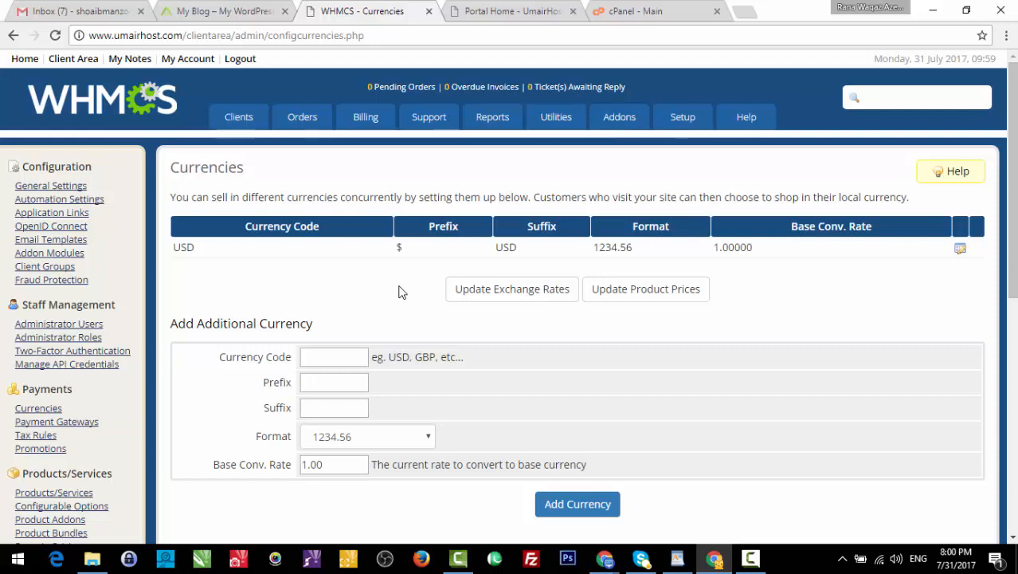
- Go to Setup > Payments > Payment Gateways
{"action": "mouse_move", "coordinate": [683, 126]}
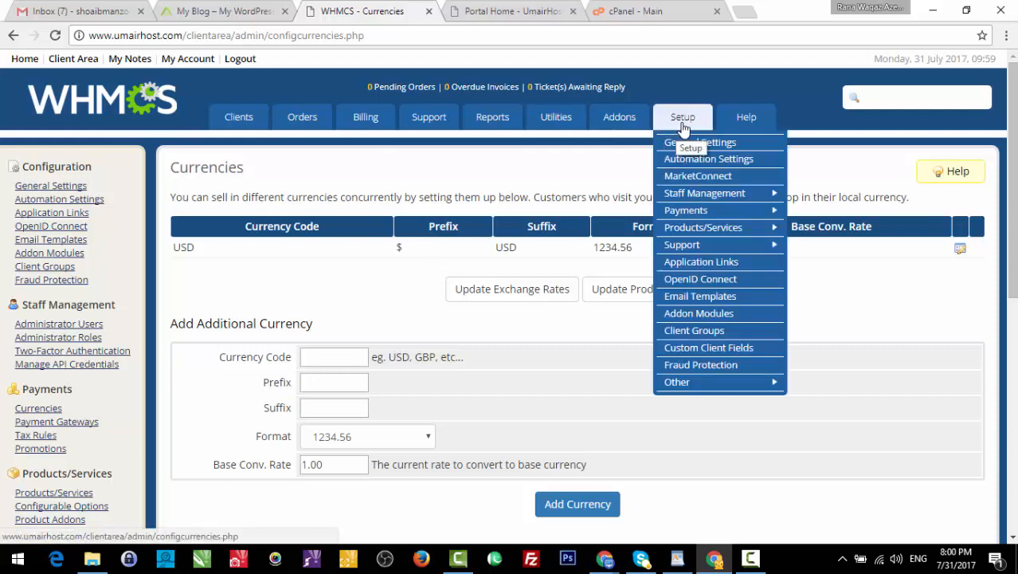
{"action": "mouse_move", "coordinate": [736, 216]}
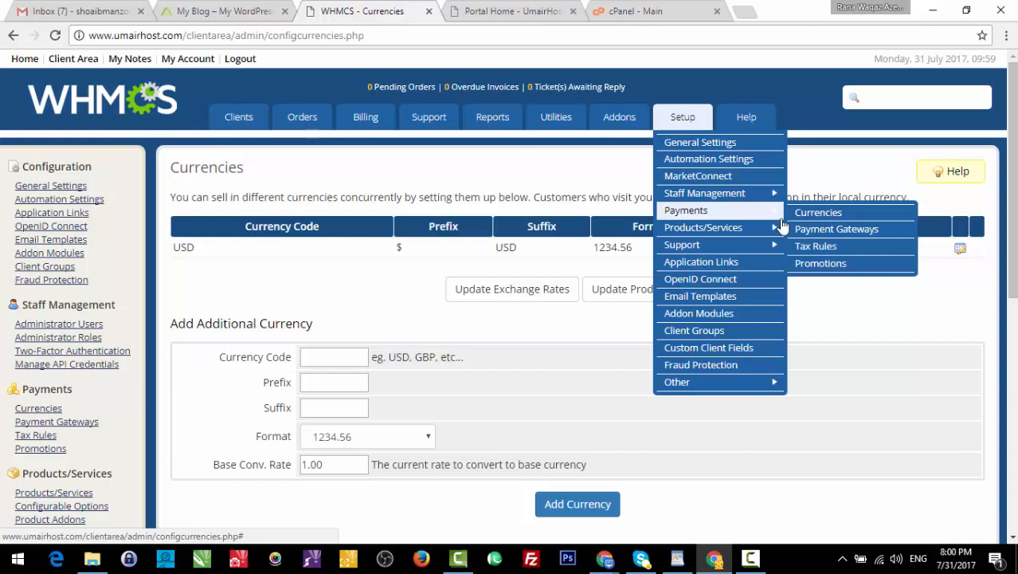
{"action": "left_click", "coordinate": [812, 230]}
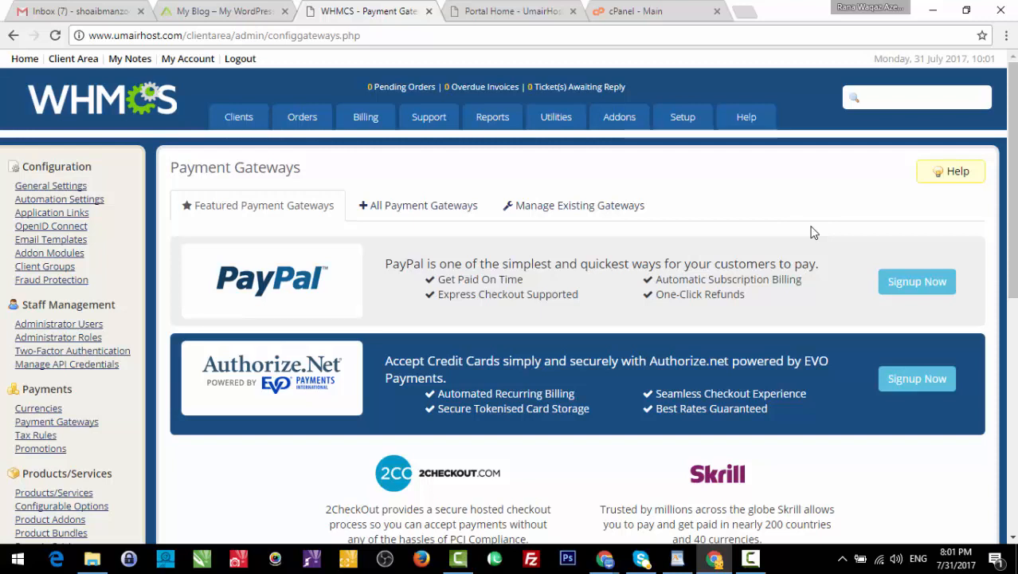
- Show All Payment Gateways and scan the list, where only Mail In Payment is active
{"action": "left_click", "coordinate": [414, 209]}
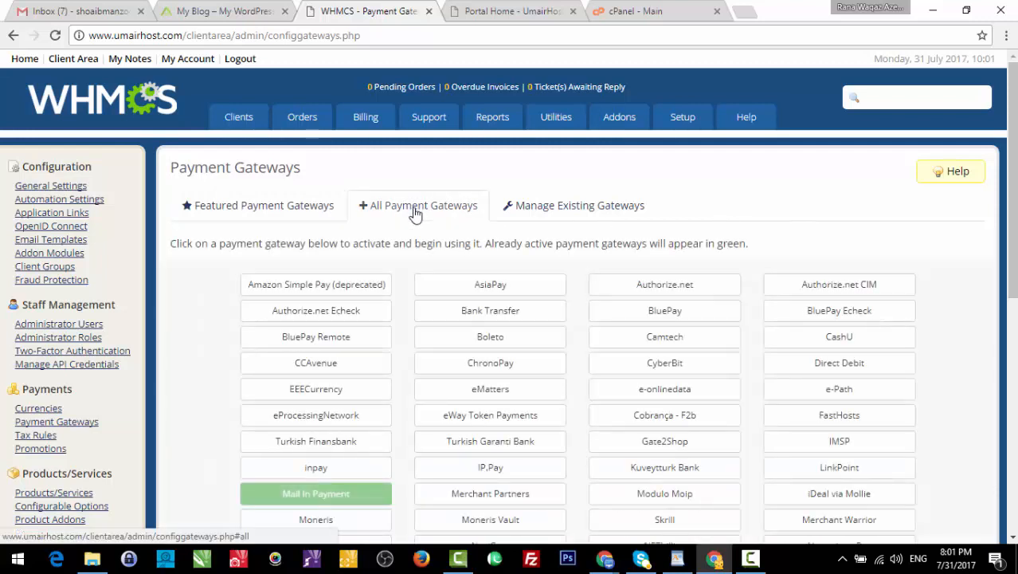
{"action": "scroll", "coordinate": [1010, 239], "scroll_direction": "down", "scroll_amount": 1}
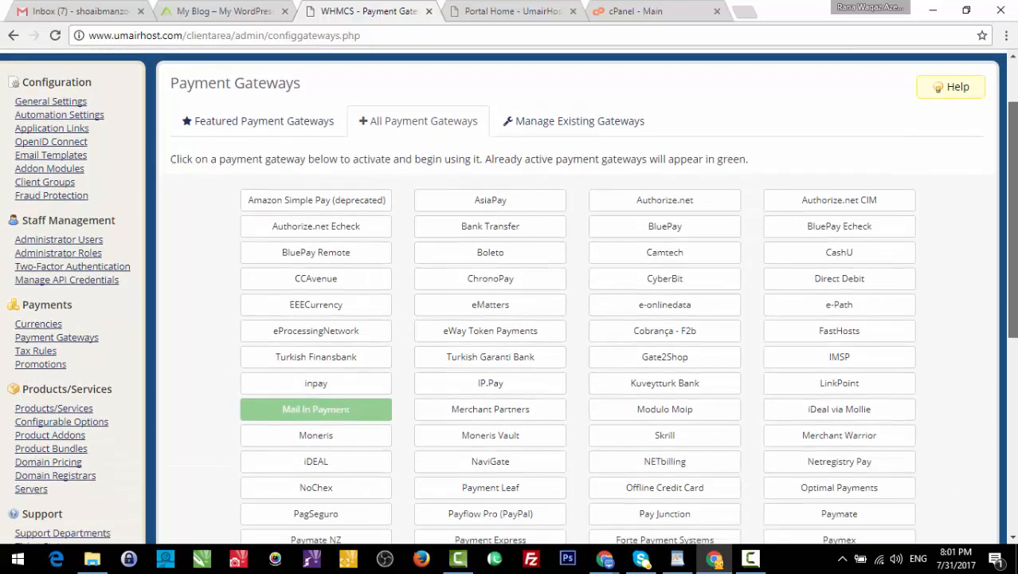
{"action": "scroll", "coordinate": [580, 294], "scroll_direction": "down", "scroll_amount": 4}
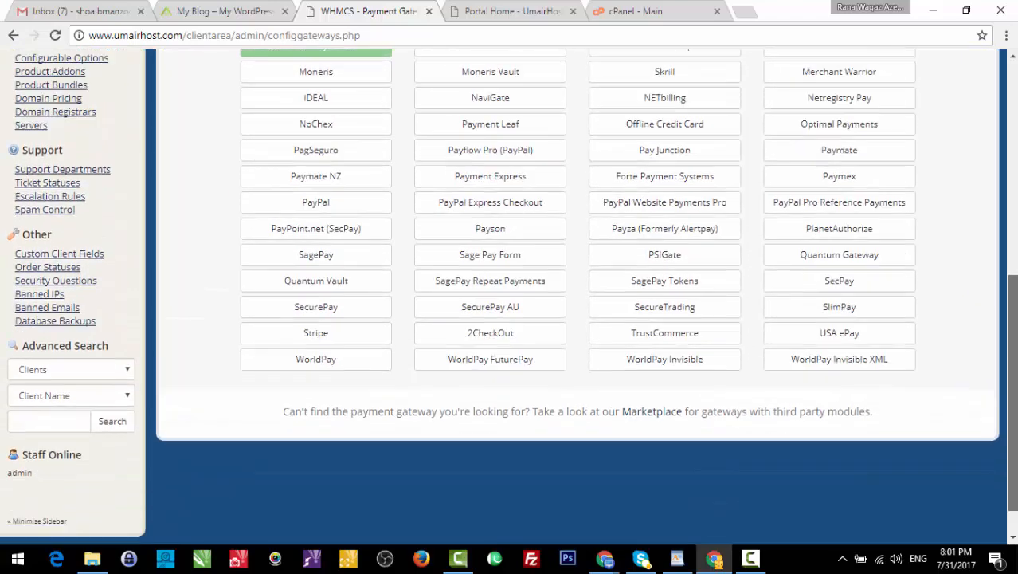
{"action": "scroll", "coordinate": [1014, 295], "scroll_direction": "up", "scroll_amount": 3}
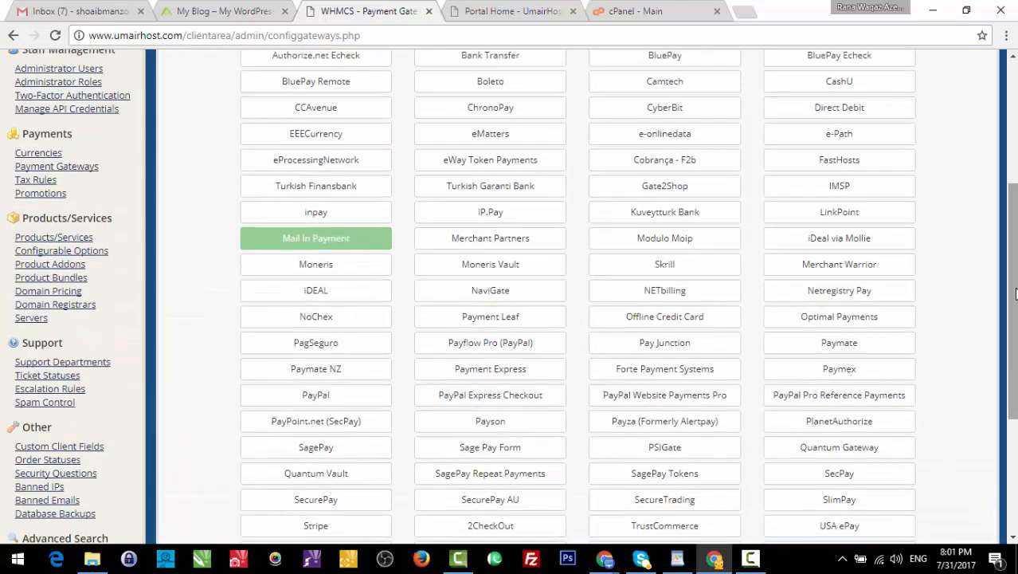
{"action": "scroll", "coordinate": [1015, 295], "scroll_direction": "up", "scroll_amount": 2}
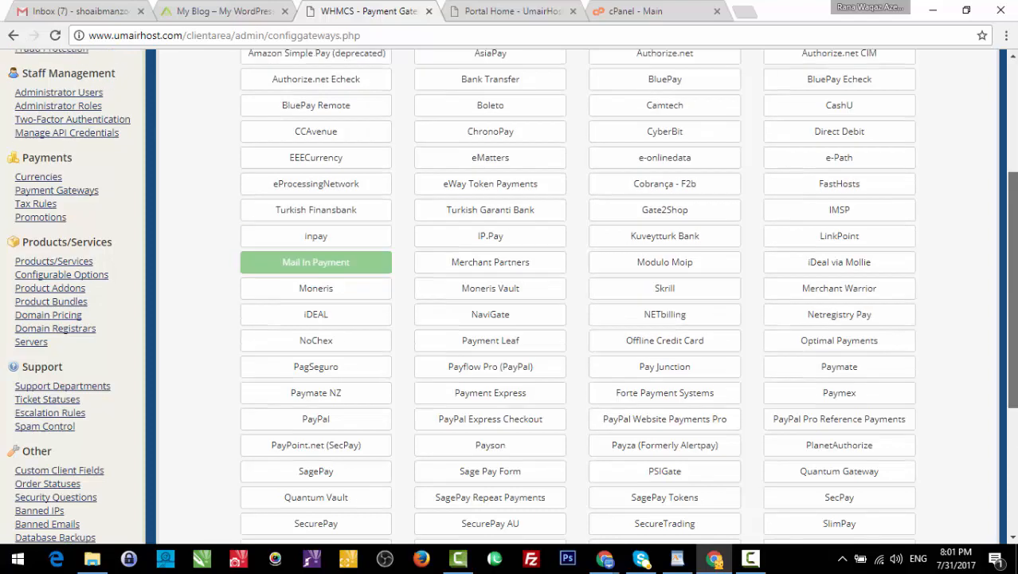
{"action": "scroll", "coordinate": [1015, 295], "scroll_direction": "down", "scroll_amount": 4}
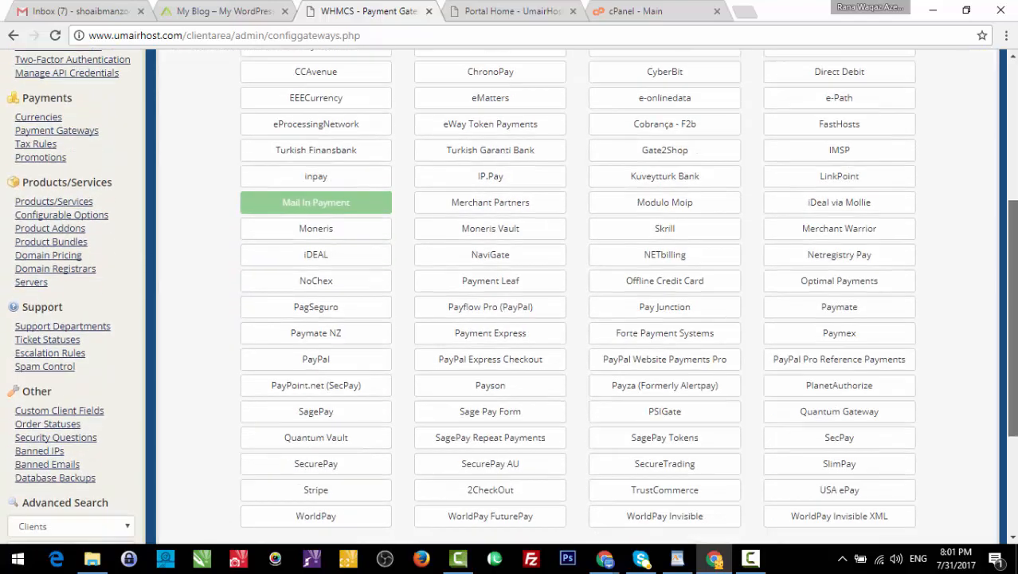
{"action": "scroll", "coordinate": [1013, 227], "scroll_direction": "up", "scroll_amount": 4}
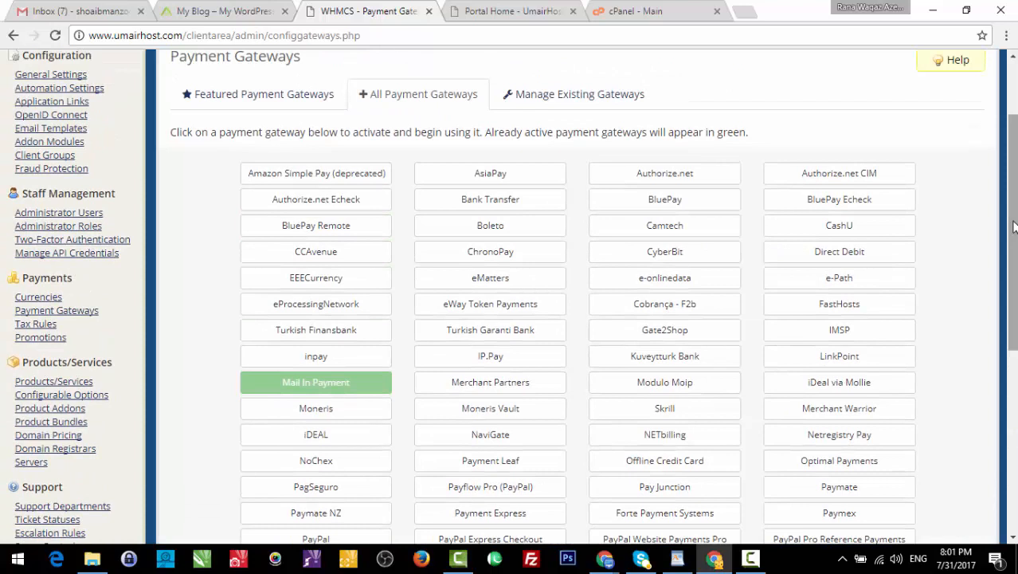
{"action": "scroll", "coordinate": [1013, 227], "scroll_direction": "down", "scroll_amount": 3}
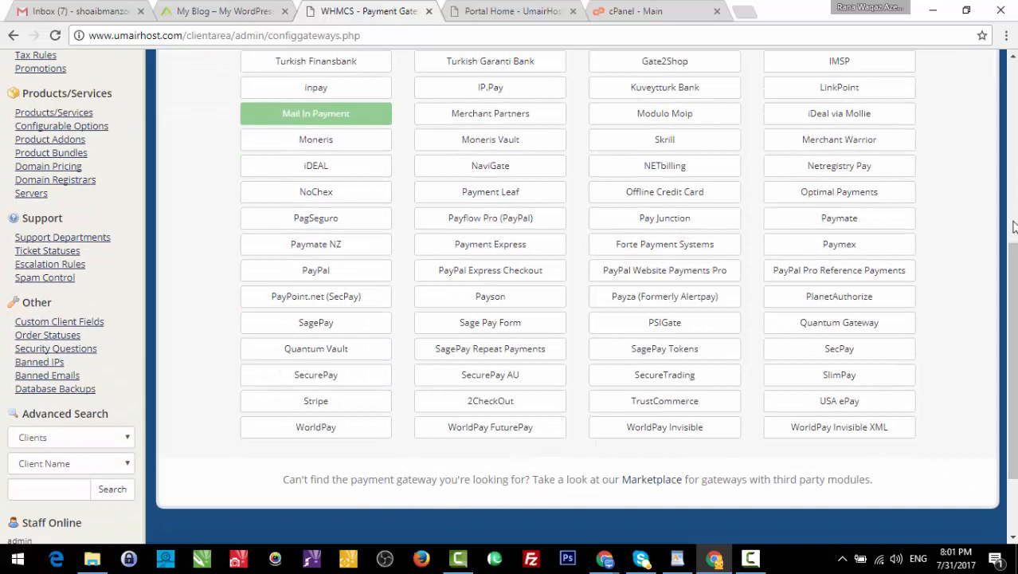
{"action": "scroll", "coordinate": [1013, 227], "scroll_direction": "up", "scroll_amount": 2}
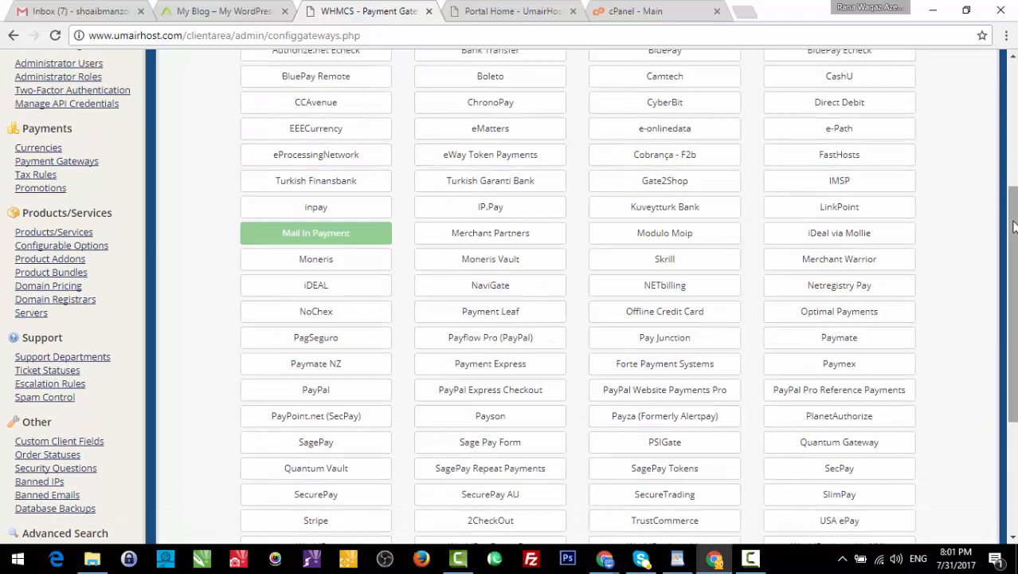
{"action": "scroll", "coordinate": [1013, 227], "scroll_direction": "up", "scroll_amount": 2}
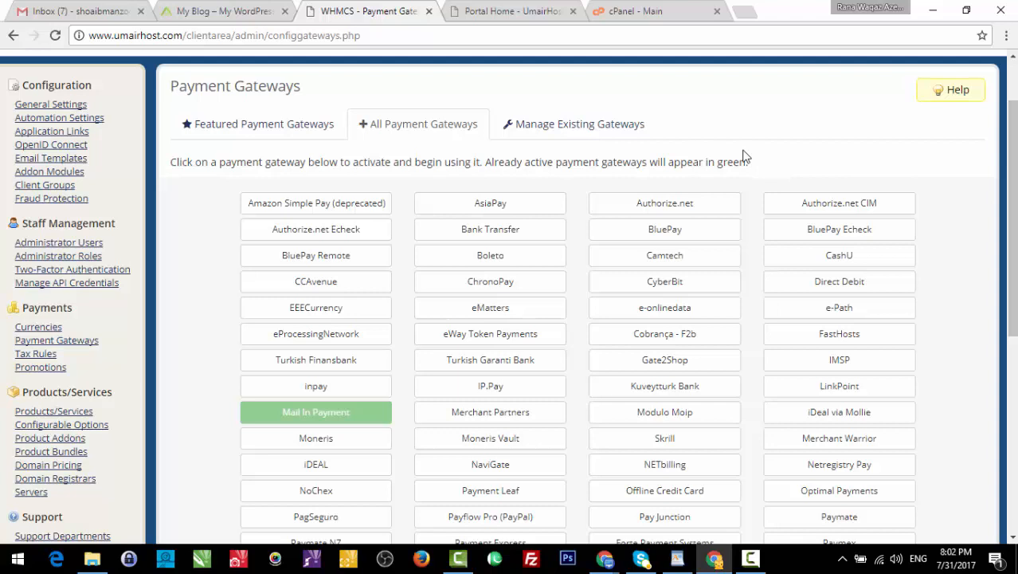
{"action": "key", "text": "ctrl+f"}
- Search the page for 'paypal' and activate the PayPal gateway
{"action": "type", "text": "payp"}
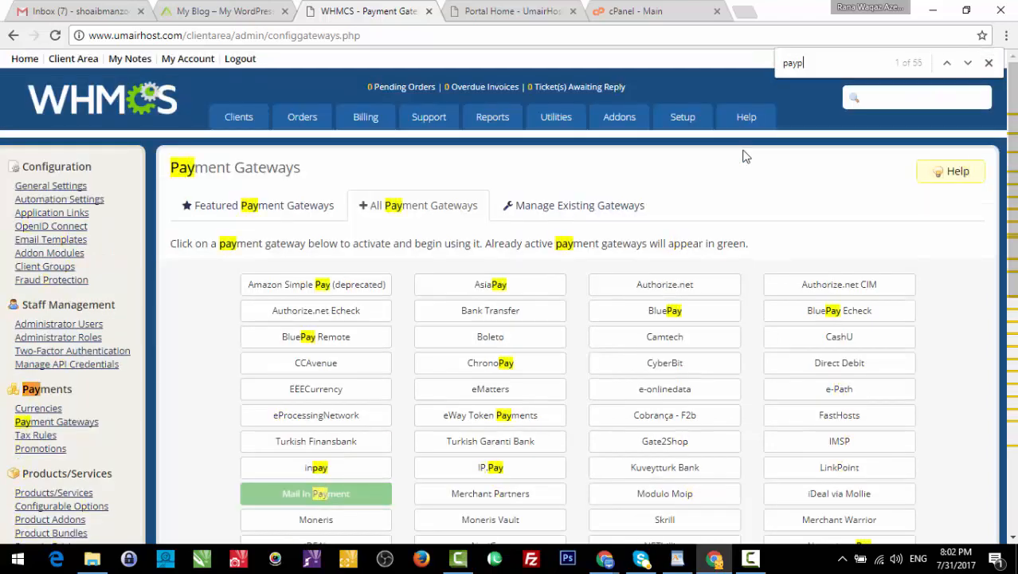
{"action": "type", "text": "al"}
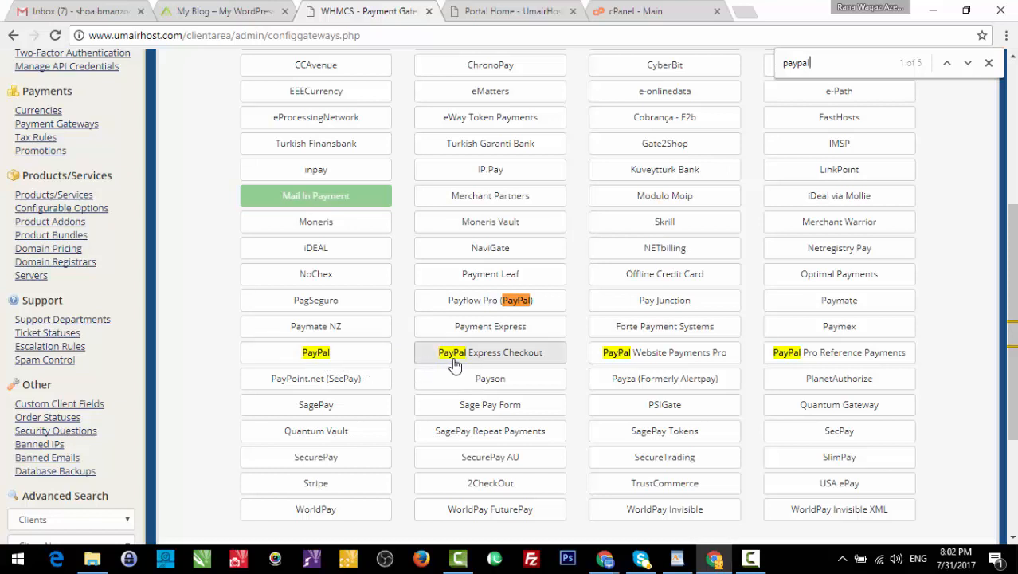
{"action": "left_click", "coordinate": [340, 364]}
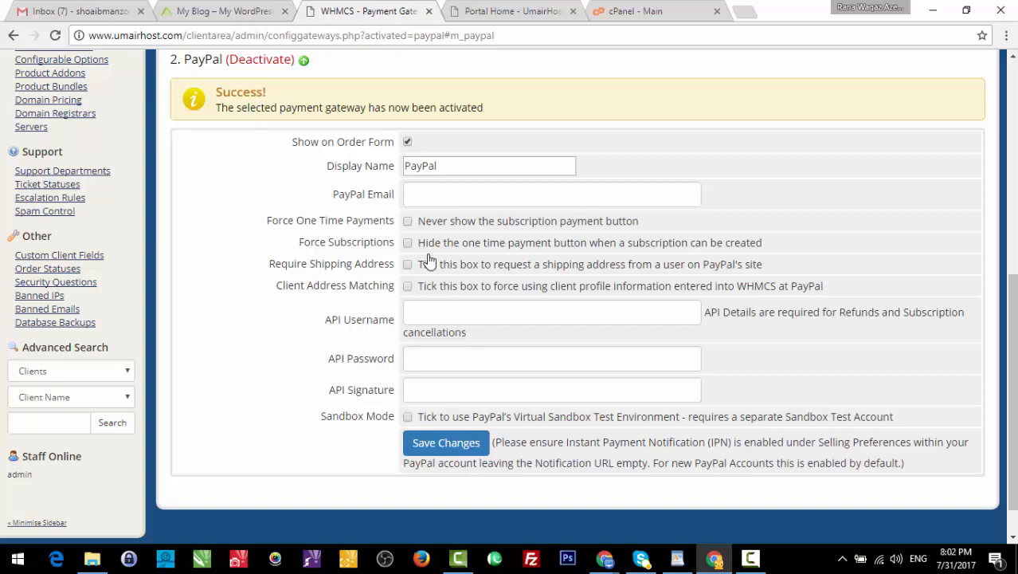
{"action": "left_click", "coordinate": [423, 196]}
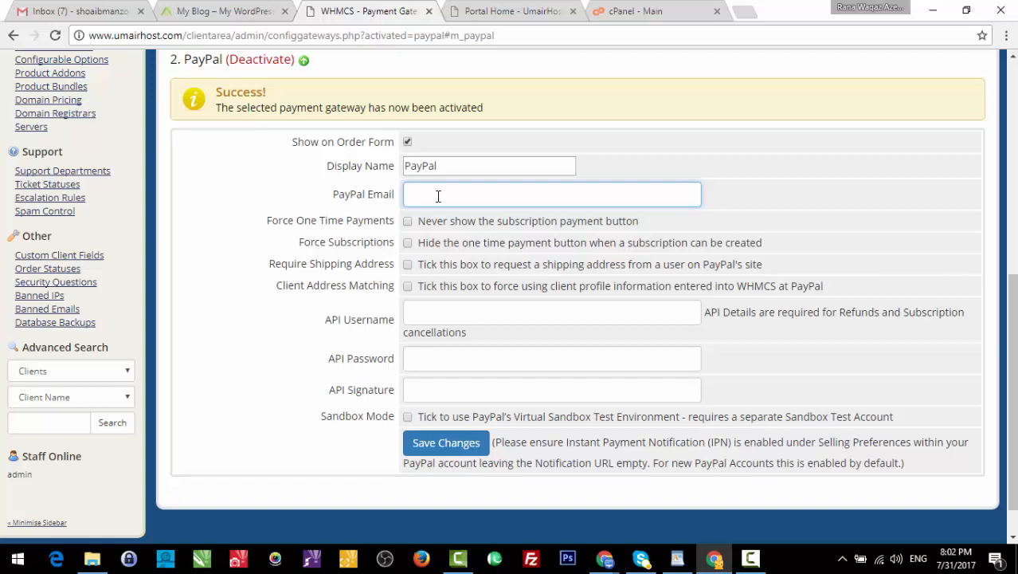
{"action": "left_click", "coordinate": [1013, 152]}
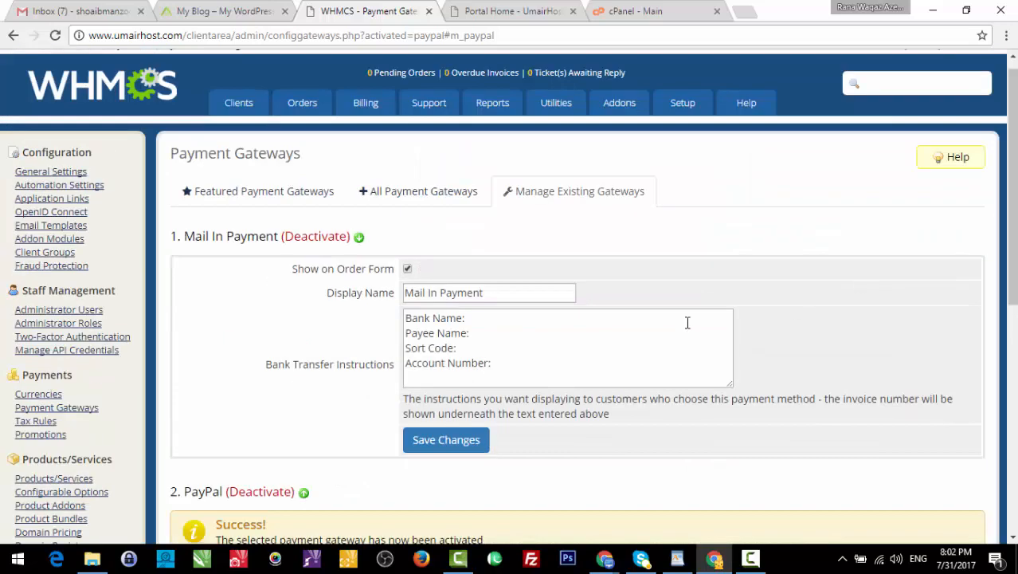
- Change the Mail In Payment display name to 'Easy Paisa & Jazzcash'
{"action": "triple_click", "coordinate": [463, 292]}
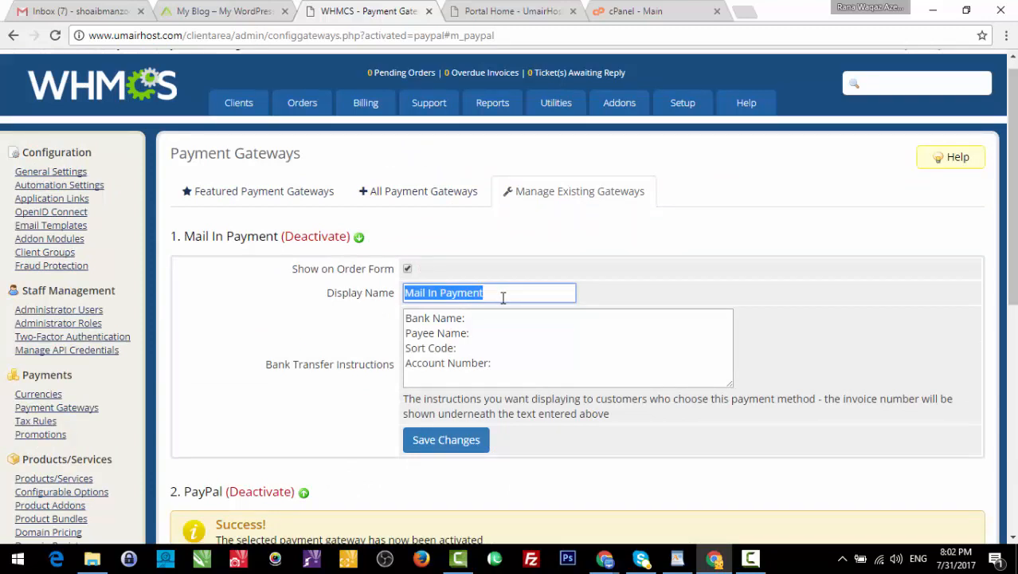
{"action": "type", "text": "Easy "}
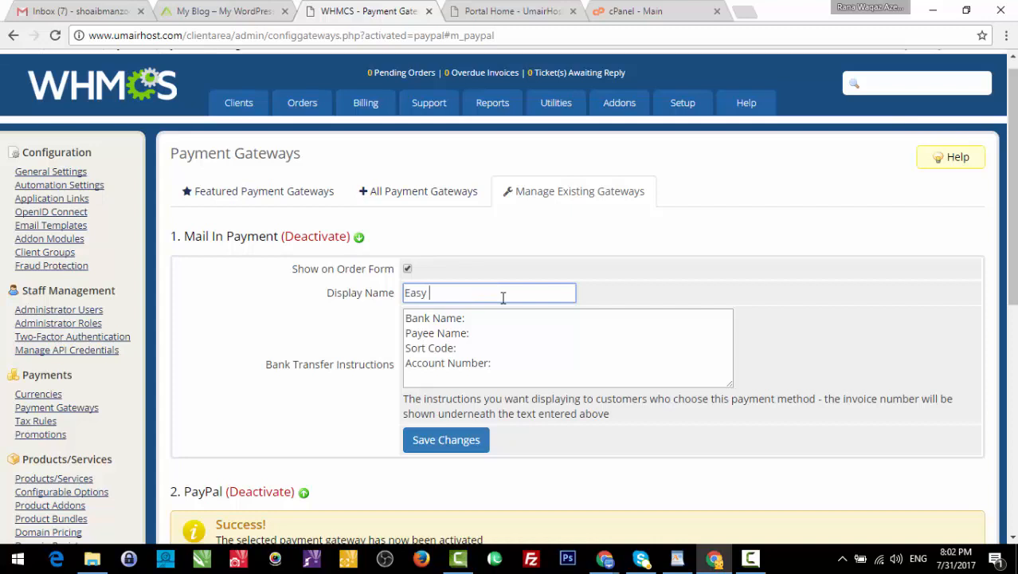
{"action": "type", "text": "Paisa"}
{"action": "type", "text": " &"}
{"action": "type", "text": " Mobicas"}
{"action": "type", "text": "h"}
{"action": "key", "text": "Left"}
{"action": "key", "text": "Left"}
{"action": "key", "text": "Left"}
{"action": "key", "text": "Left"}
{"action": "key", "text": "BackSpace"}
{"action": "key", "text": "BackSpace"}
{"action": "key", "text": "BackSpace"}
{"action": "key", "text": "BackSpace"}
{"action": "type", "text": "Jazz"}
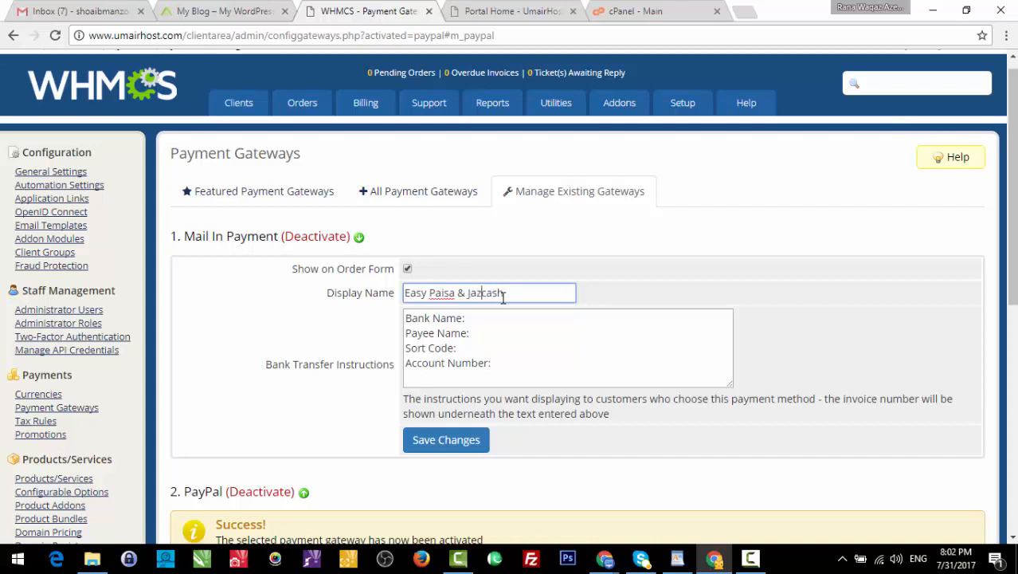
- Replace the bank transfer instructions with the Easy Paisa and Mobicash wallet numbers, then save
{"action": "left_click_drag", "start_coordinate": [506, 364], "coordinate": [377, 298]}
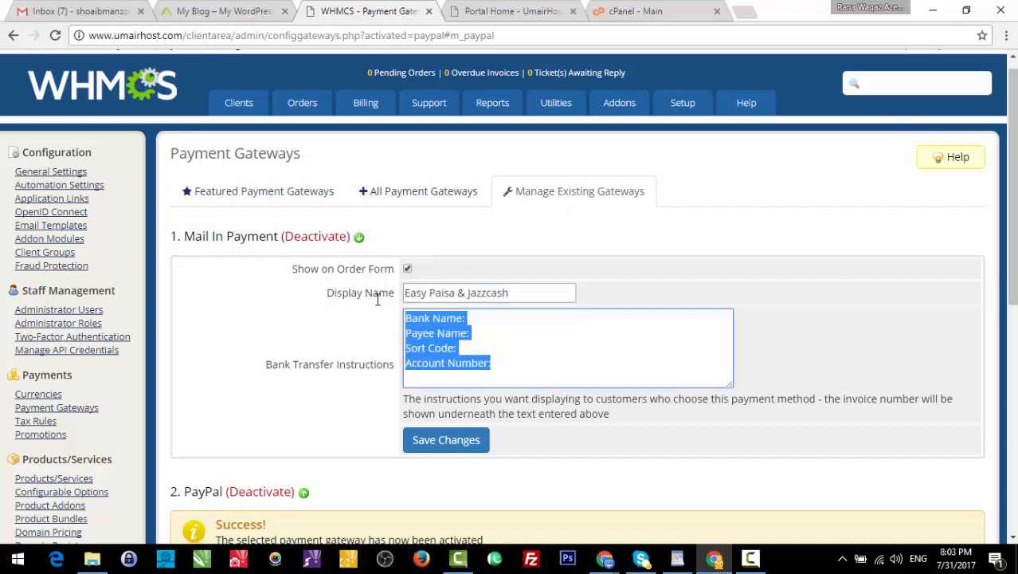
{"action": "type", "text": "Easy Paisa:"}
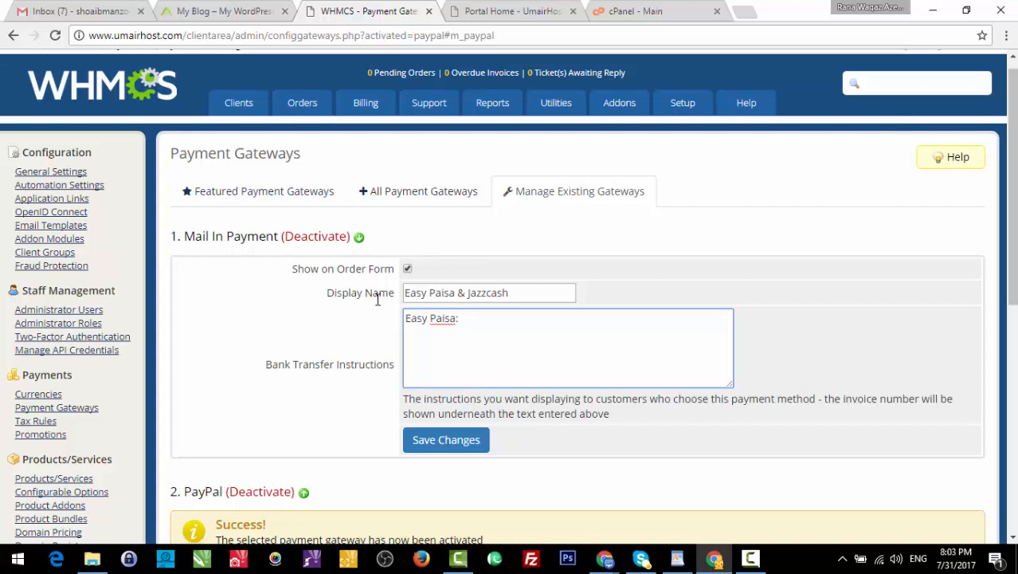
{"action": "type", "text": "0"}
{"action": "key", "text": "Return"}
{"action": "key", "text": "Return"}
{"action": "type", "text": "Mobic"}
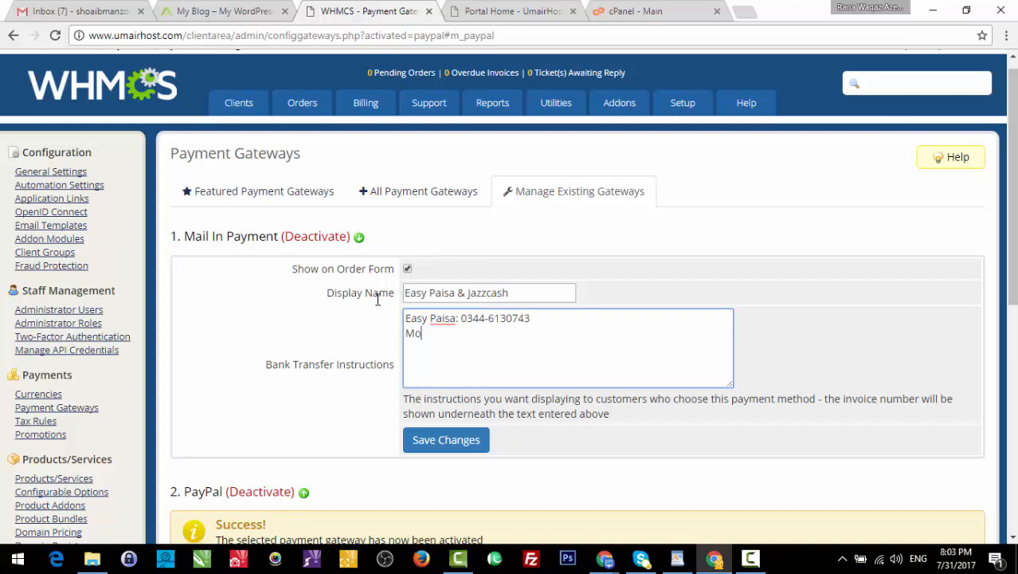
{"action": "left_click", "coordinate": [430, 443]}
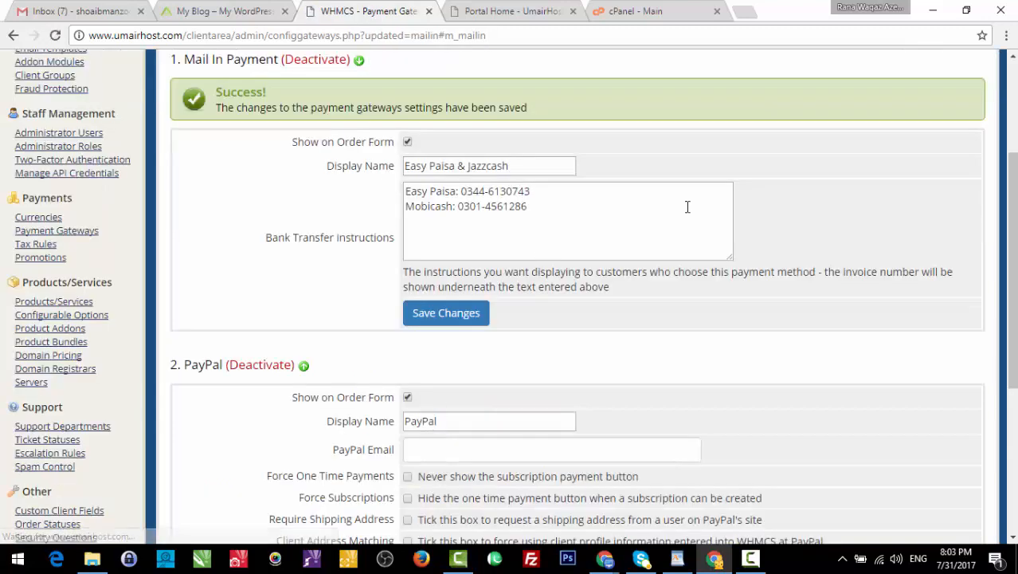
- Open Setup > Payments > Tax Rules and scroll through its tax settings
{"action": "scroll", "coordinate": [446, 239], "scroll_direction": "up", "scroll_amount": 3}
{"action": "mouse_move", "coordinate": [682, 120]}
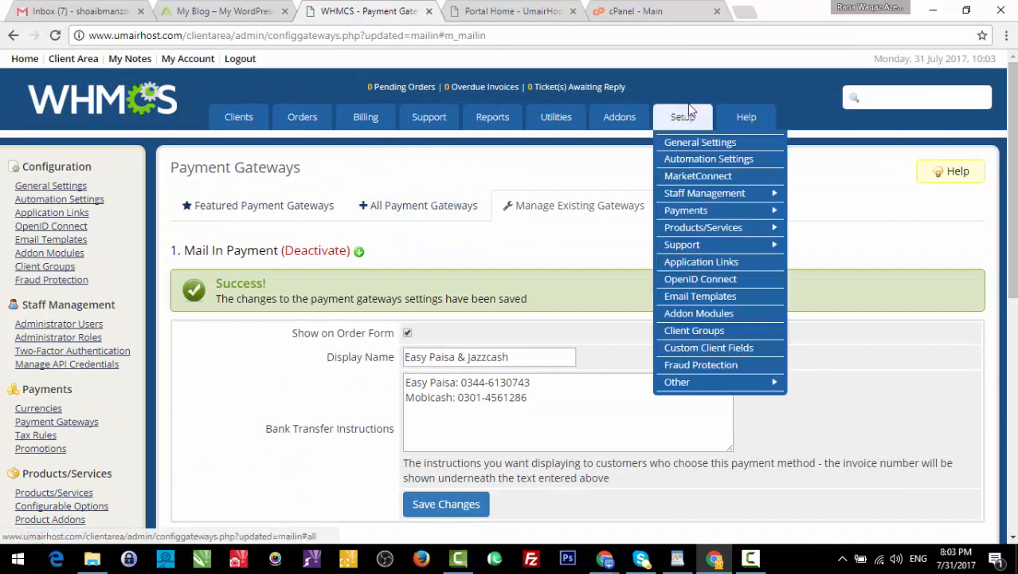
{"action": "mouse_move", "coordinate": [731, 200]}
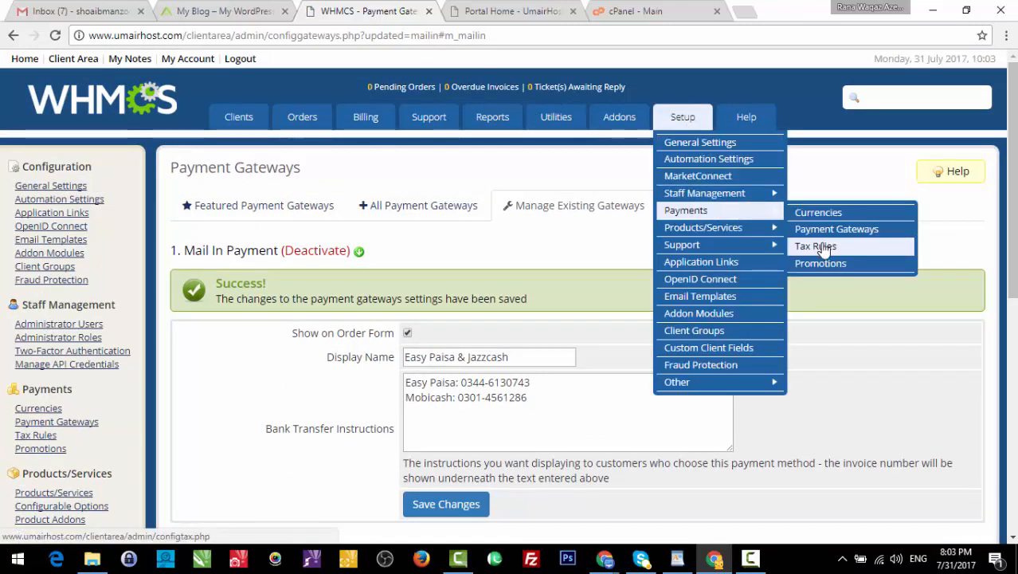
{"action": "left_click", "coordinate": [823, 248]}
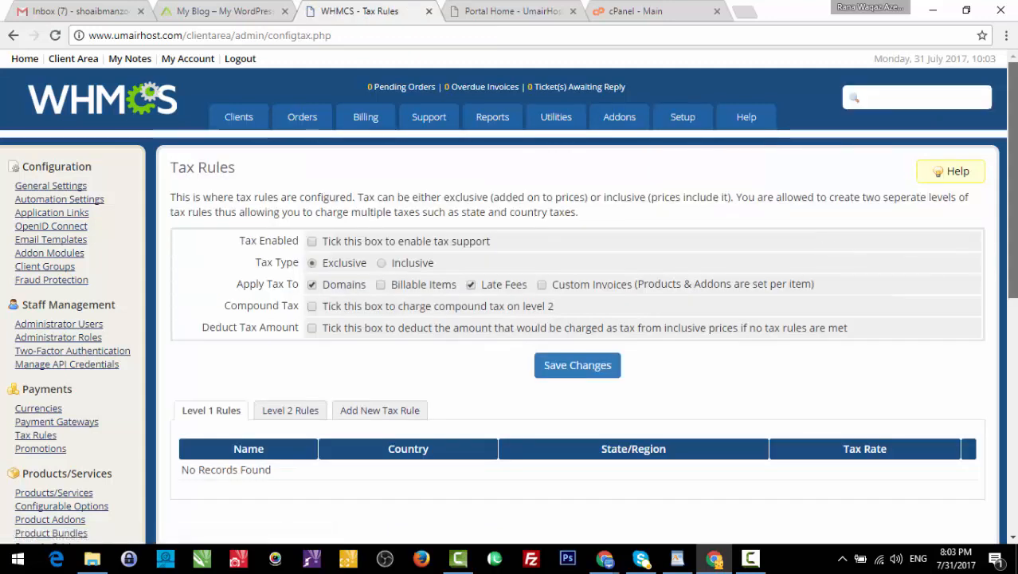
{"action": "scroll", "coordinate": [1011, 239], "scroll_direction": "down", "scroll_amount": 3}
{"action": "left_click_drag", "start_coordinate": [1016, 286], "coordinate": [1016, 302]}
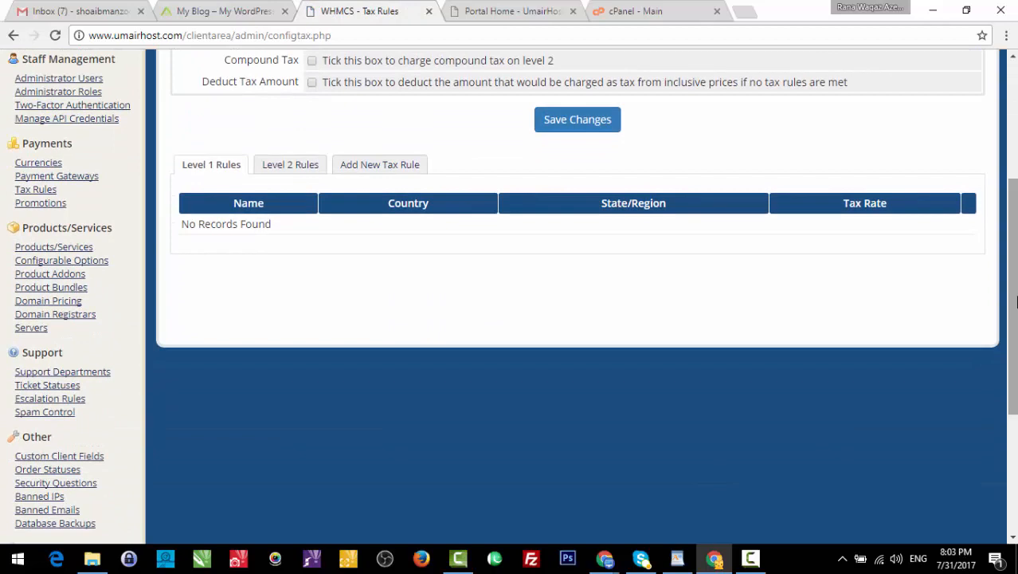
{"action": "right_click", "coordinate": [1015, 299]}
{"action": "left_click", "coordinate": [1014, 291]}
{"action": "left_click_drag", "start_coordinate": [1014, 291], "coordinate": [1014, 211]}
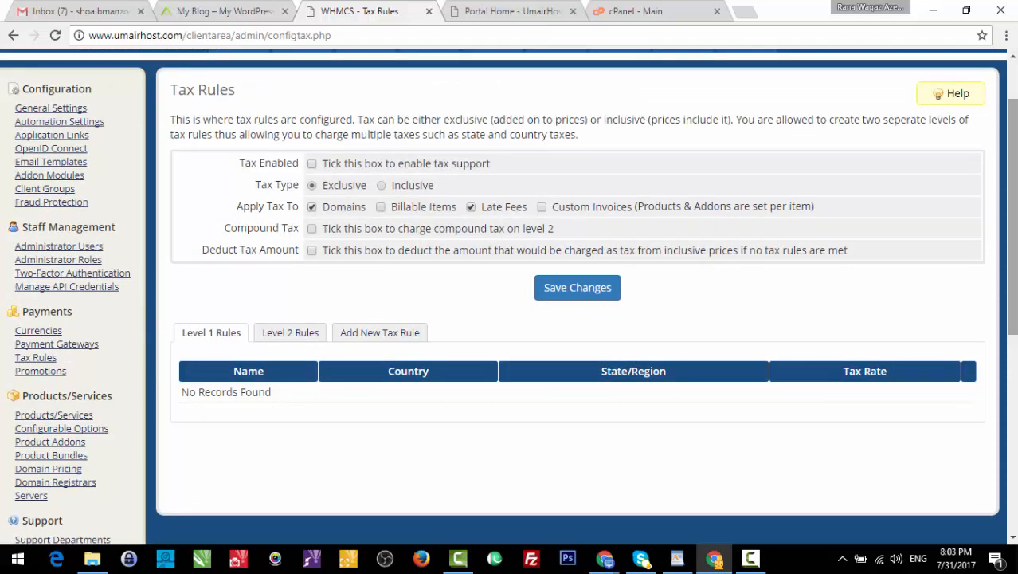
{"action": "left_click_drag", "start_coordinate": [1013, 211], "coordinate": [1013, 163]}
- Open Setup > Payments > Promotions, showing an empty Promotions/Coupons list
{"action": "mouse_move", "coordinate": [676, 118]}
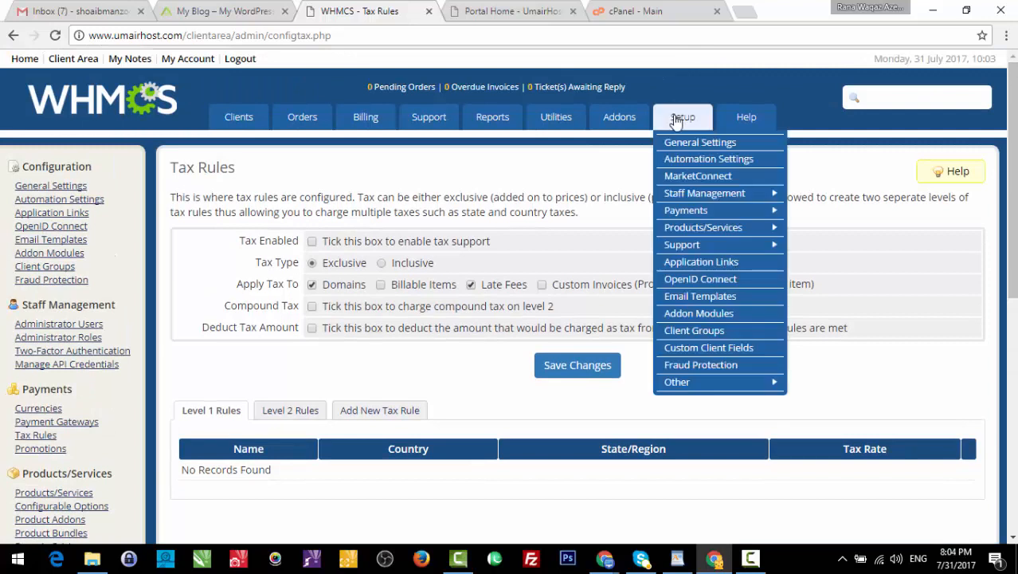
{"action": "mouse_move", "coordinate": [761, 203]}
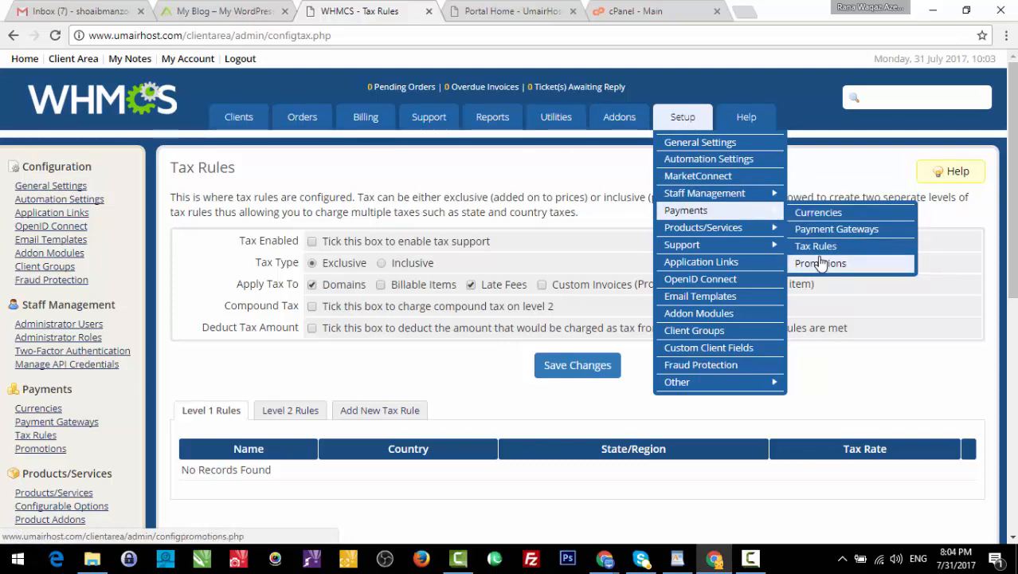
{"action": "left_click", "coordinate": [820, 263]}
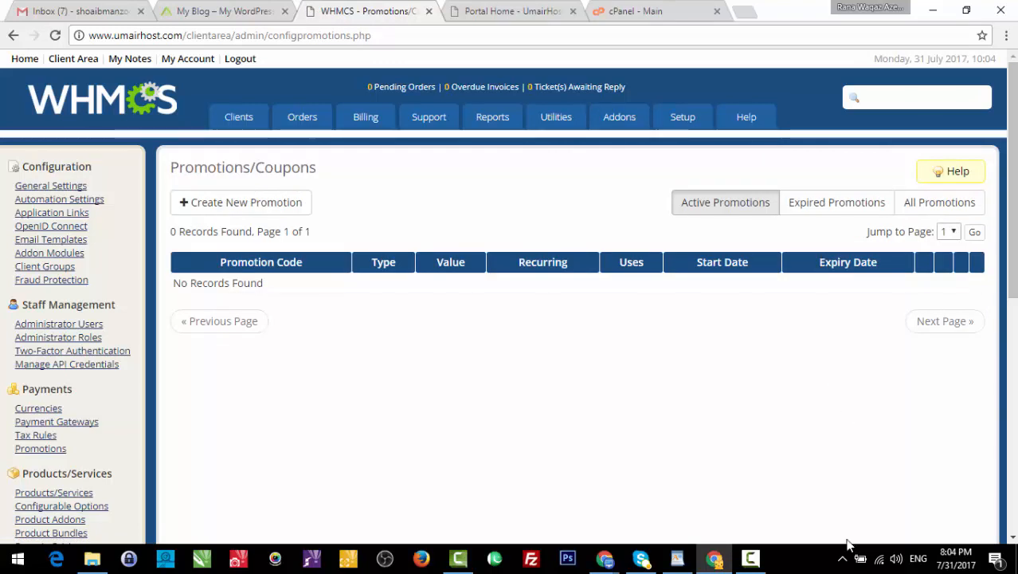
{"action": "left_click", "coordinate": [750, 559]}
{"action": "left_click", "coordinate": [751, 559]}
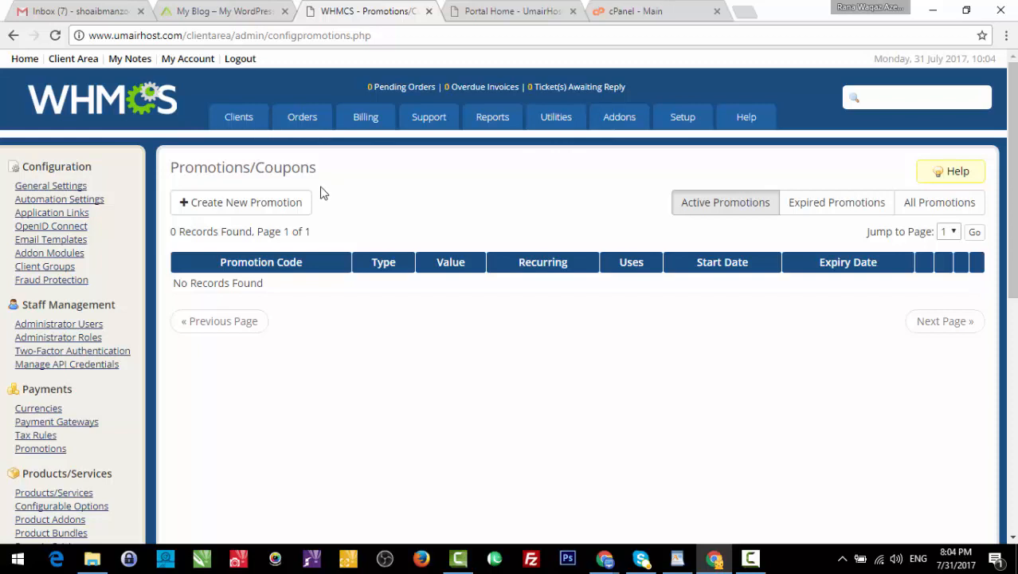
- Start a new promotion and enter 14August as the promotion code
{"action": "left_click", "coordinate": [296, 203]}
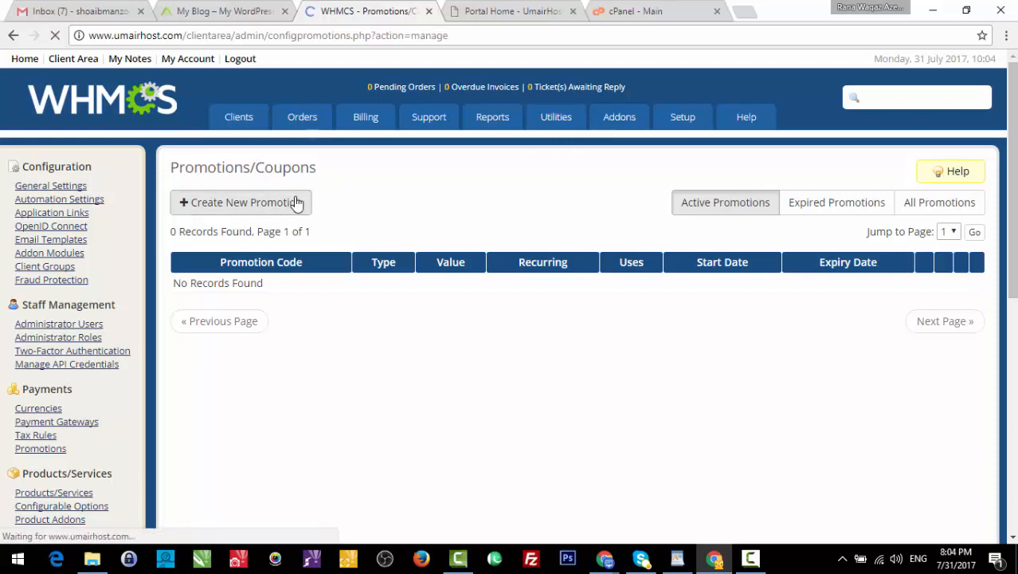
{"action": "left_click", "coordinate": [339, 228]}
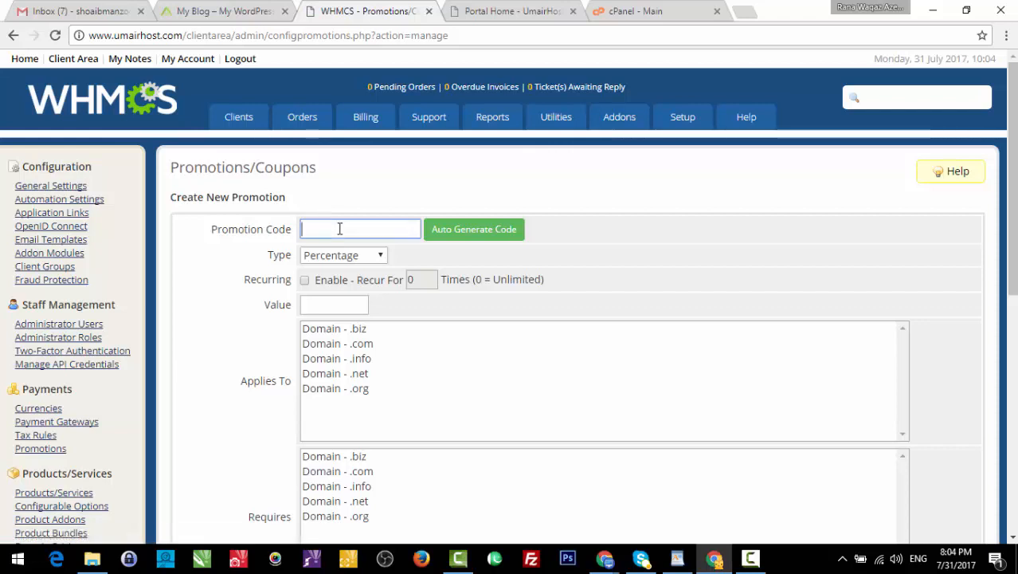
{"action": "type", "text": "14August"}
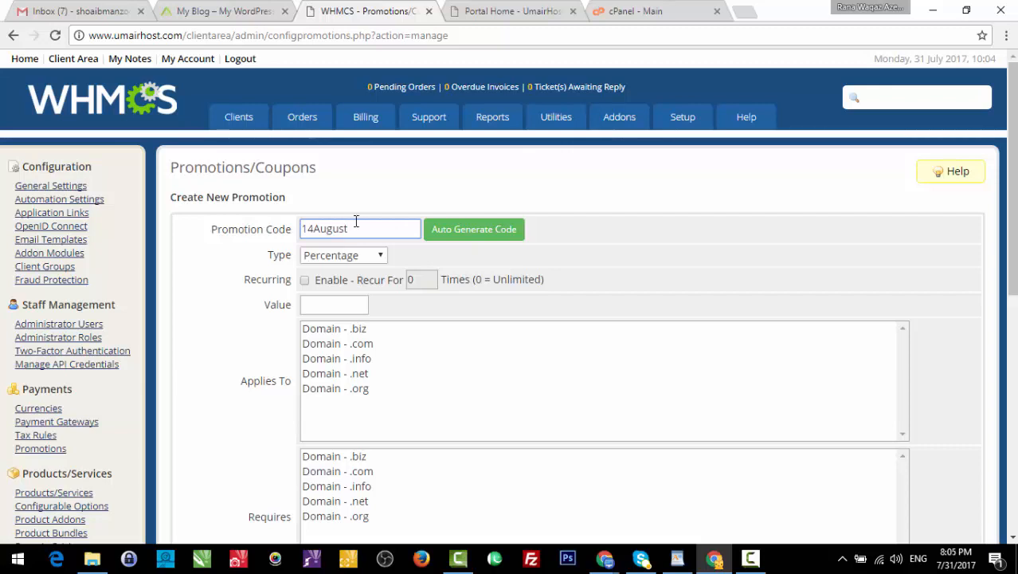
{"action": "left_click", "coordinate": [437, 205]}
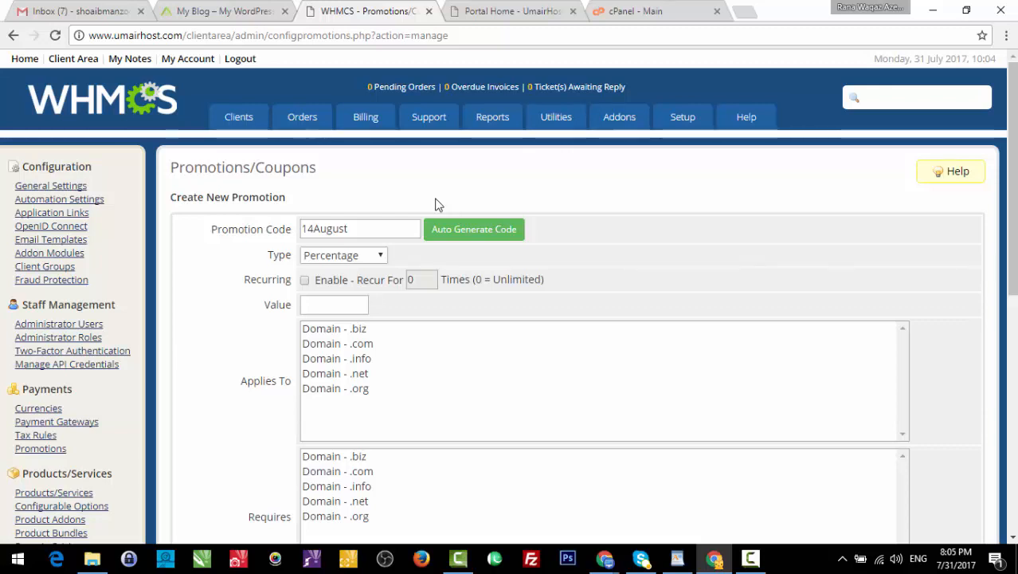
- Keep the type as Percentage and make the promotion apply to .info domains
{"action": "left_click", "coordinate": [346, 257]}
{"action": "left_click", "coordinate": [348, 266]}
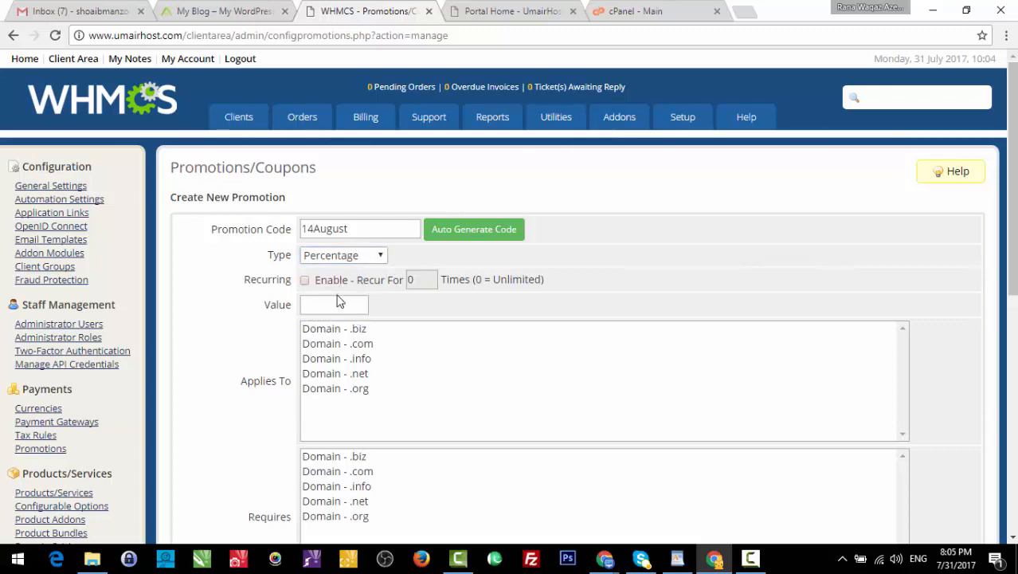
{"action": "left_click", "coordinate": [337, 304]}
{"action": "left_click", "coordinate": [365, 389]}
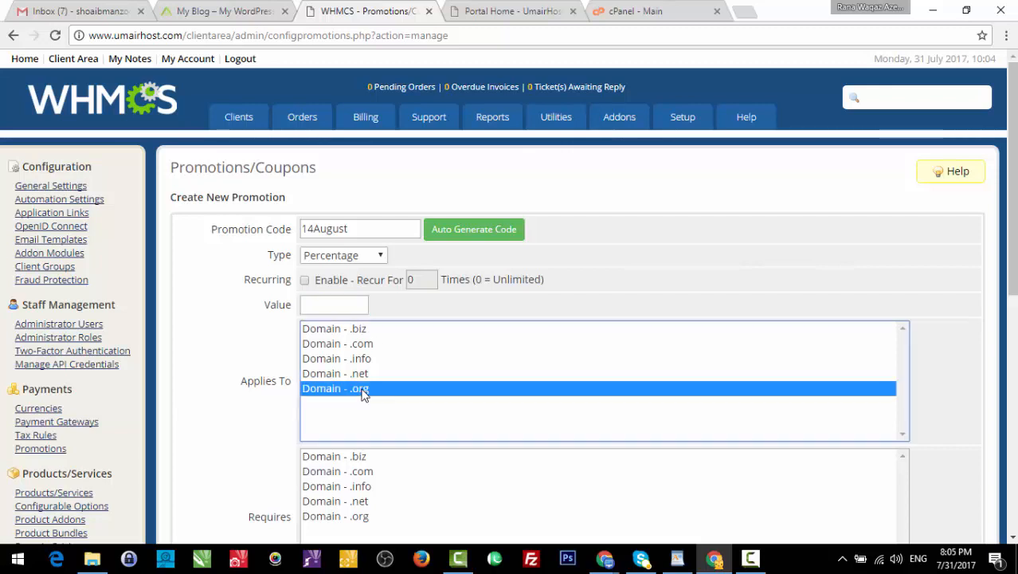
{"action": "left_click", "coordinate": [358, 376]}
{"action": "left_click", "coordinate": [355, 361]}
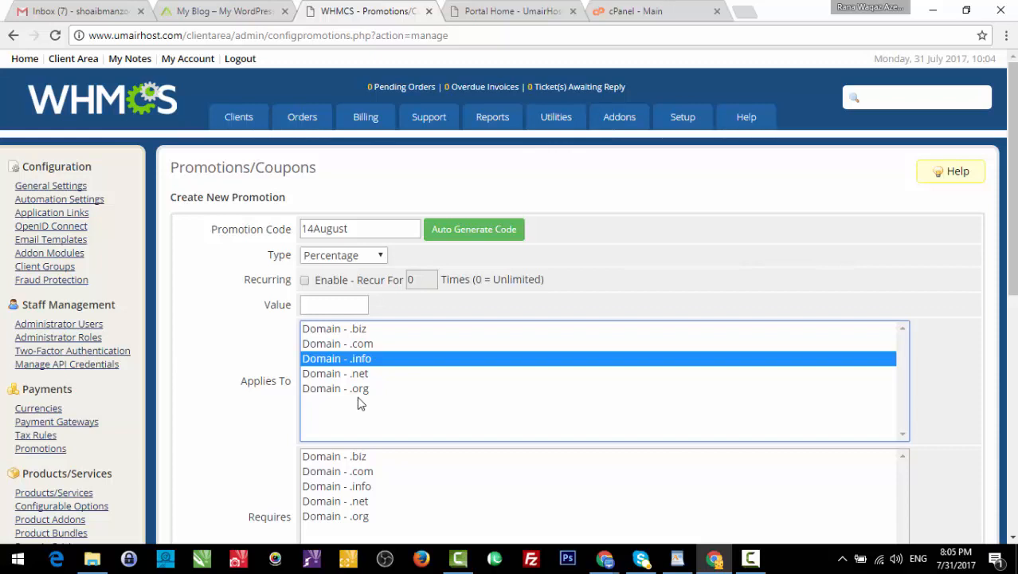
- Look at the start date calendar, leaving the start date unset
{"action": "scroll", "coordinate": [534, 264], "scroll_direction": "down", "scroll_amount": 5}
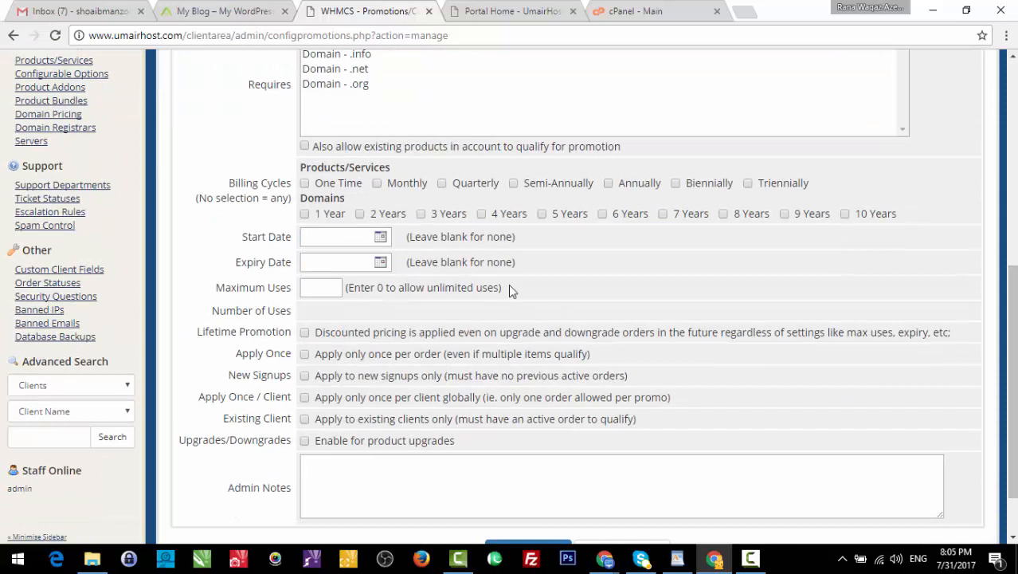
{"action": "left_click", "coordinate": [380, 237]}
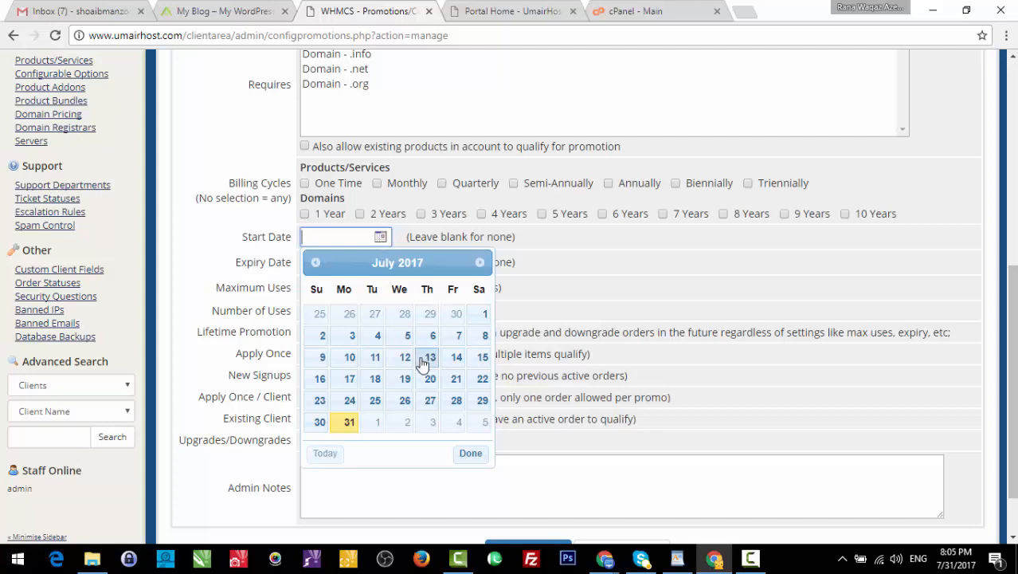
{"action": "left_click", "coordinate": [579, 333]}
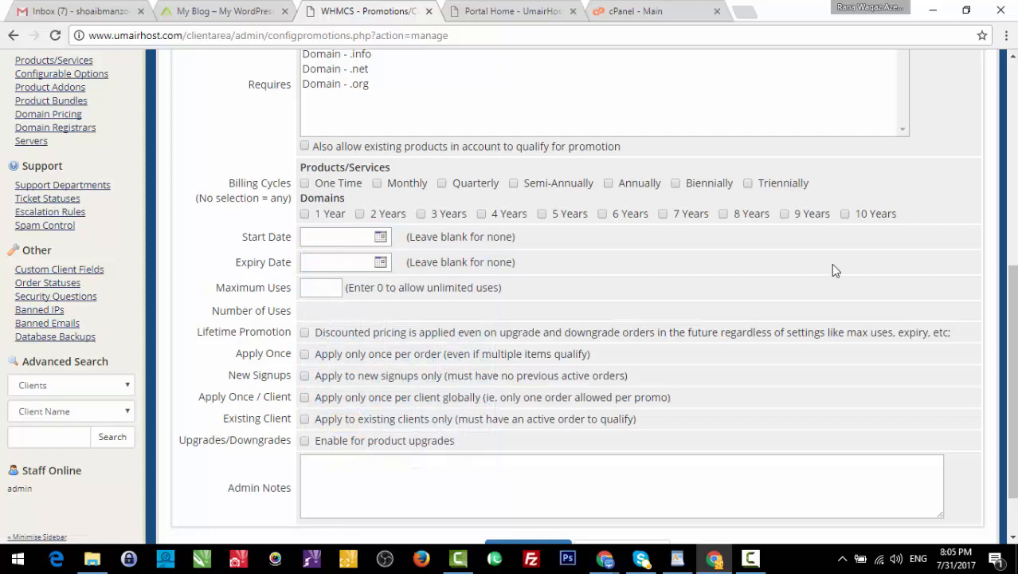
{"action": "scroll", "coordinate": [571, 311], "scroll_direction": "up", "scroll_amount": 6}
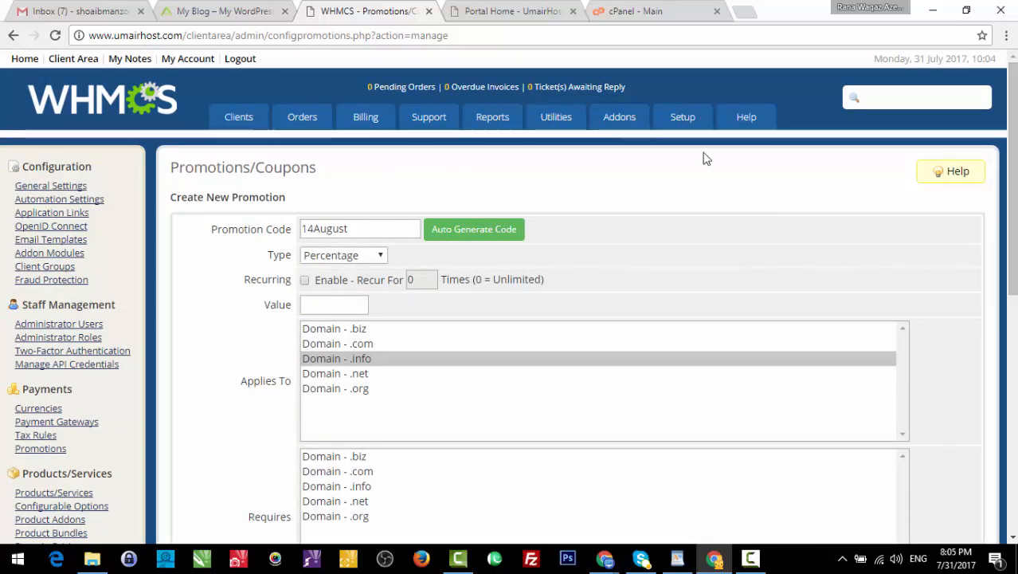
{"action": "mouse_move", "coordinate": [681, 129]}
{"action": "mouse_move", "coordinate": [753, 210]}
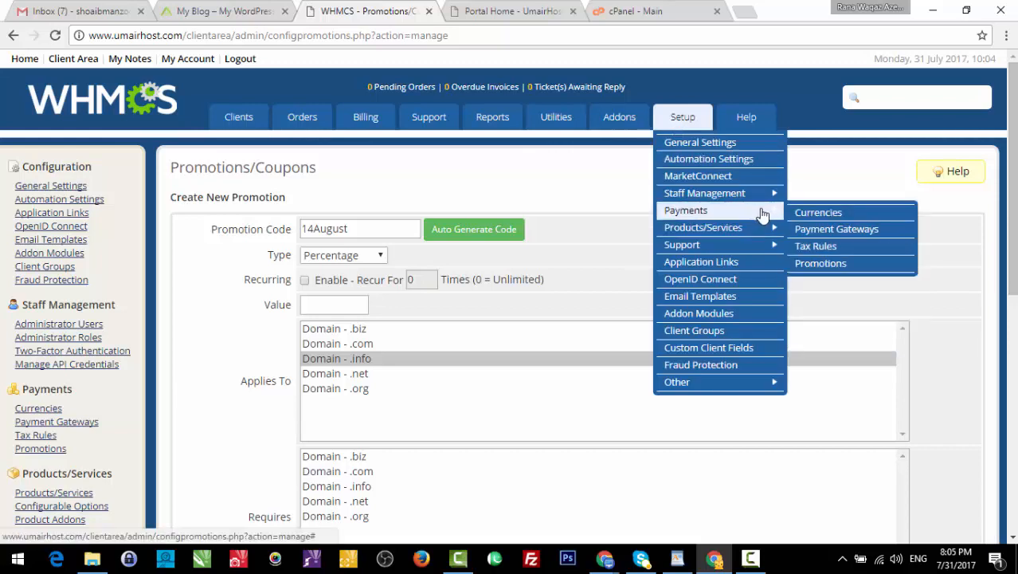
{"action": "mouse_move", "coordinate": [765, 230]}
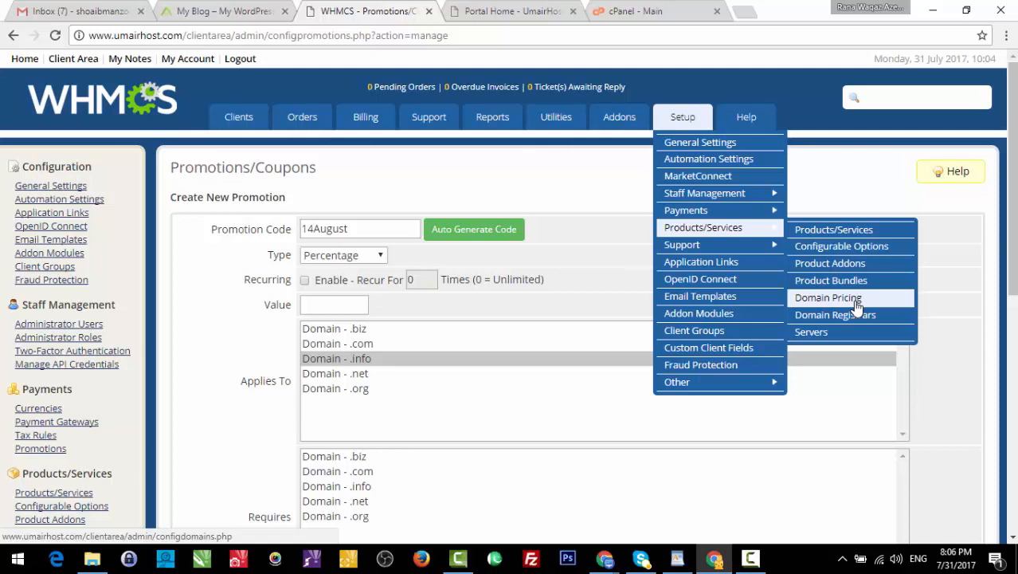
{"action": "left_click", "coordinate": [755, 236]}
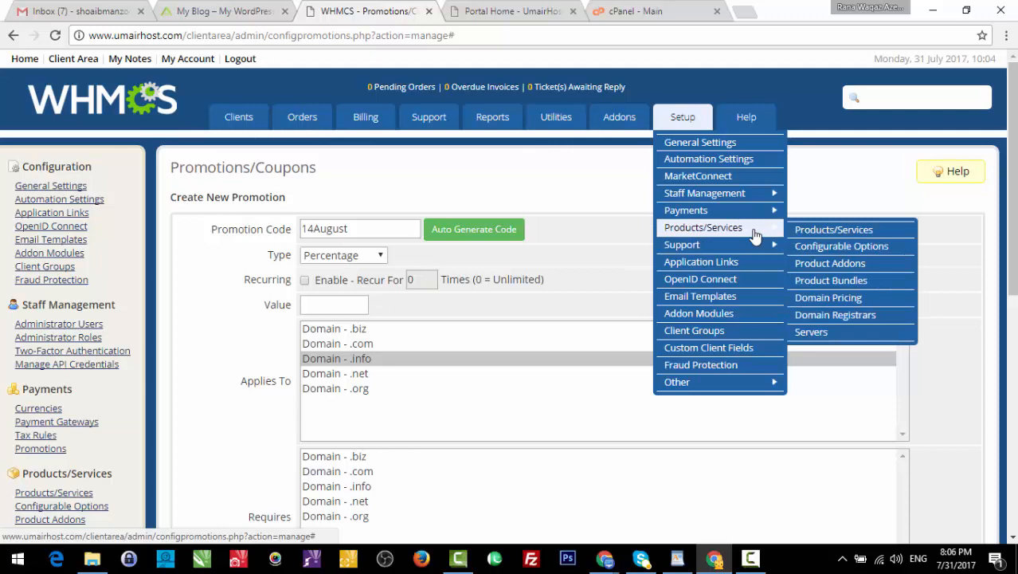